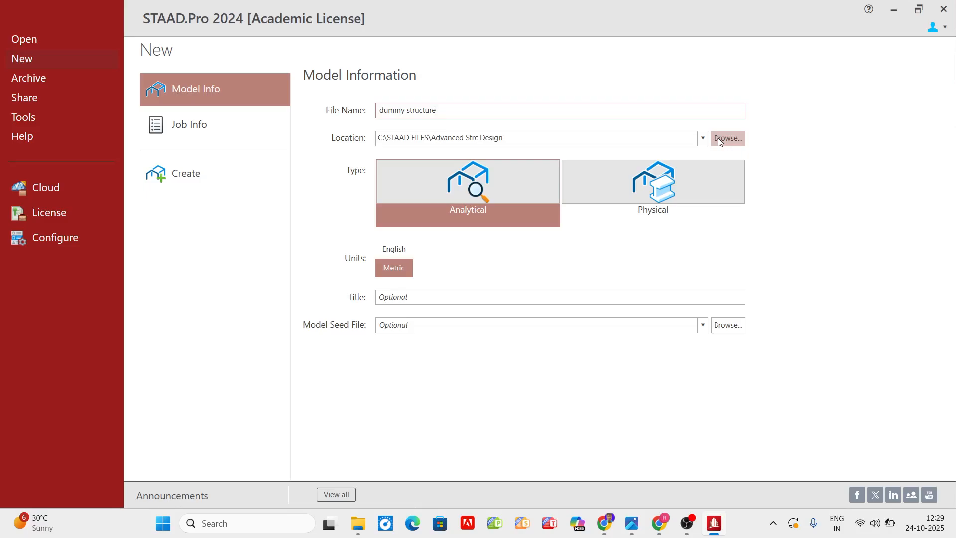
Set the Downloads folder as the location and create the metric analytical model "dummy structure".
left_click(730, 139)
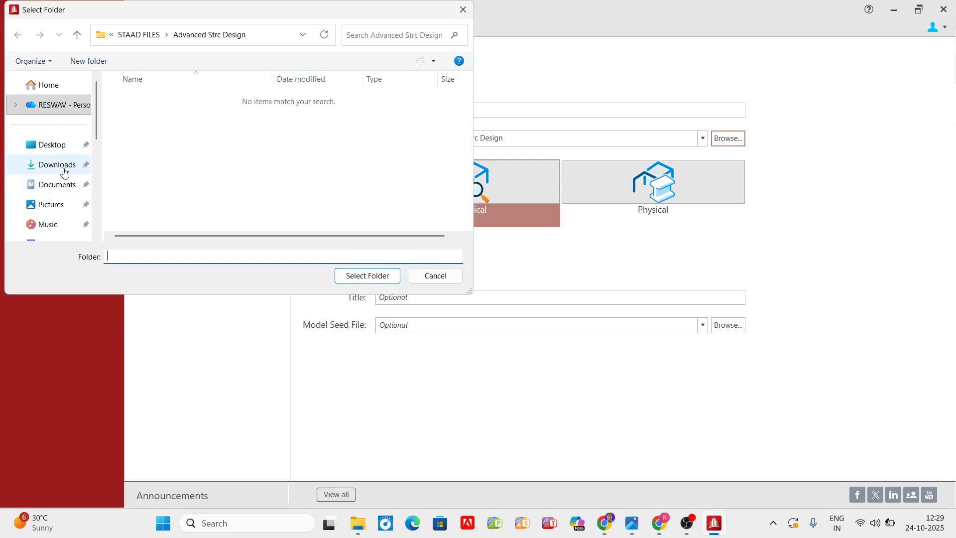
left_click(53, 165)
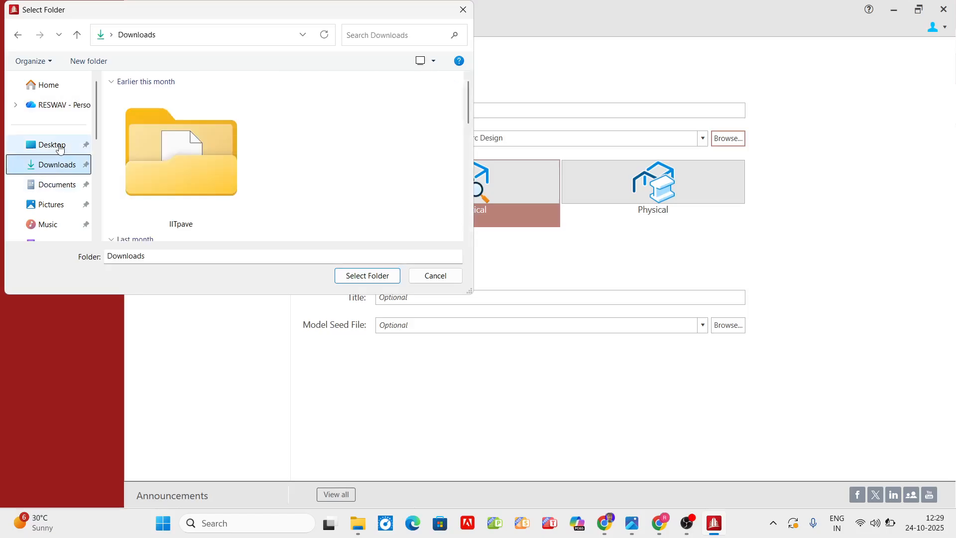
left_click(368, 276)
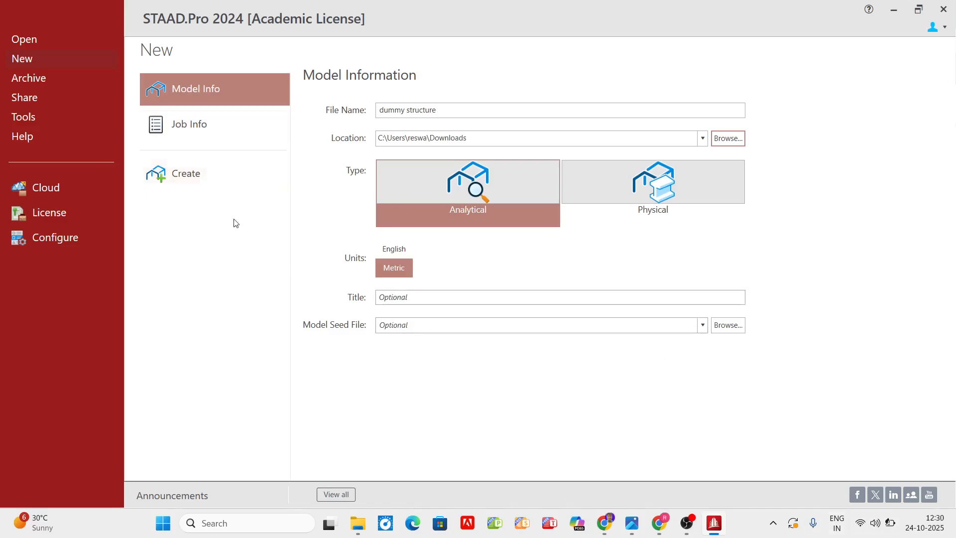
left_click(190, 179)
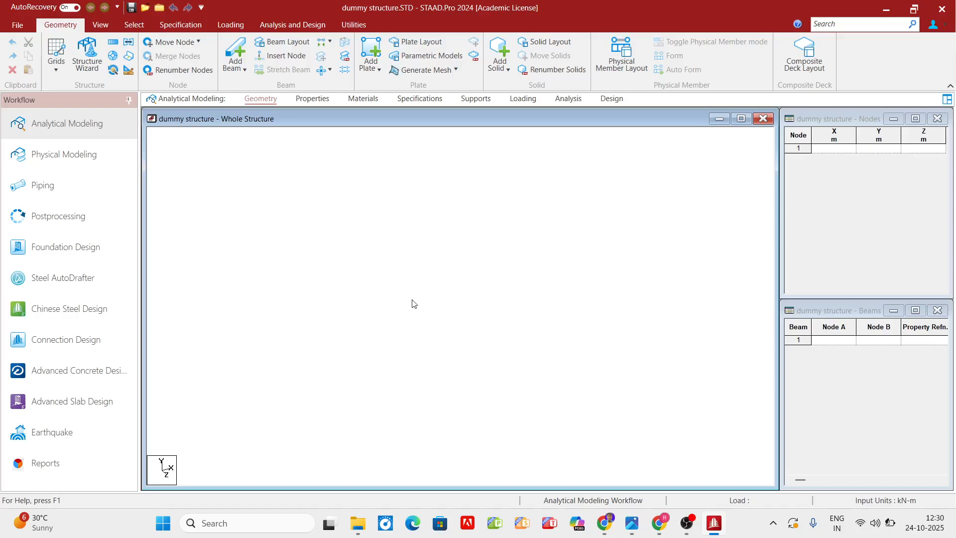
Check the hand-drawn plan sketch and set the structure view to plan, showing the X-Z plane from +Y.
left_click(632, 523)
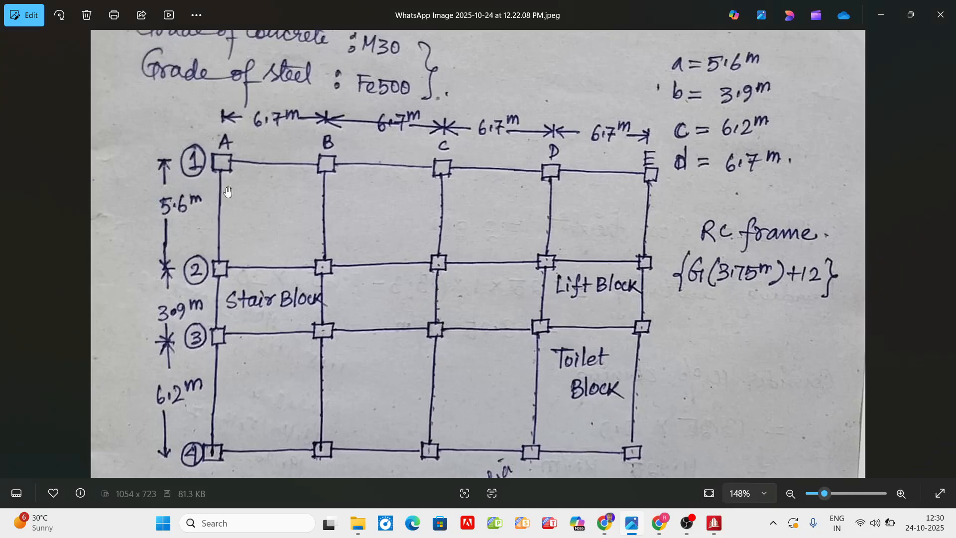
left_click(713, 522)
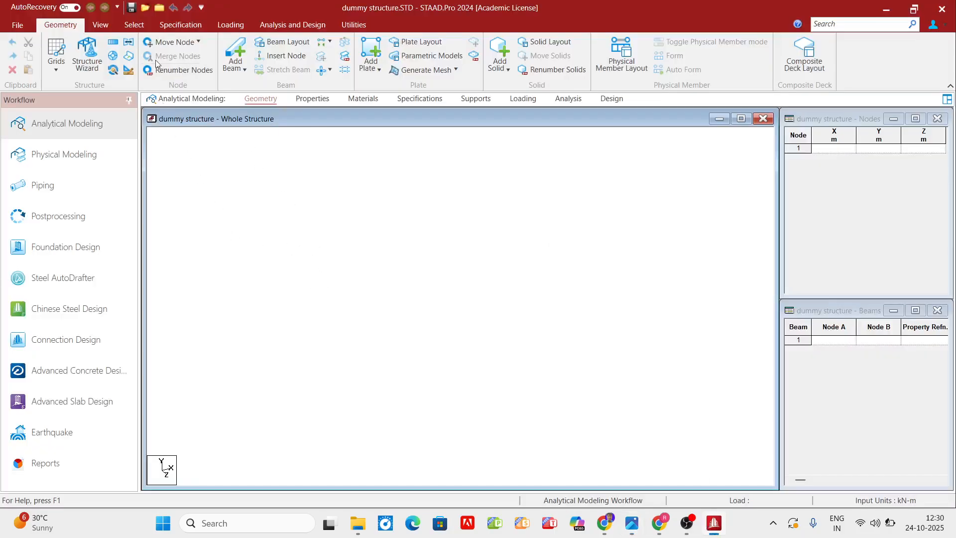
left_click(133, 25)
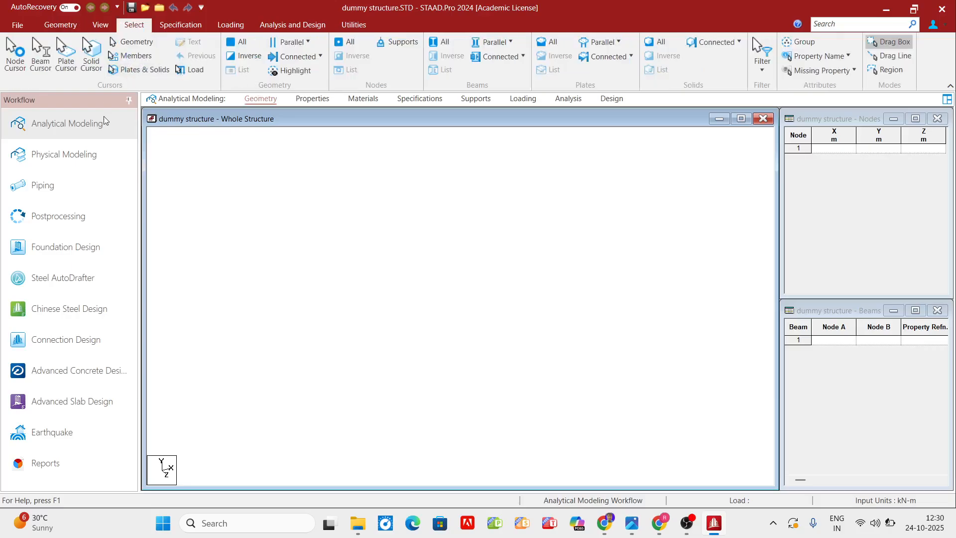
left_click(101, 25)
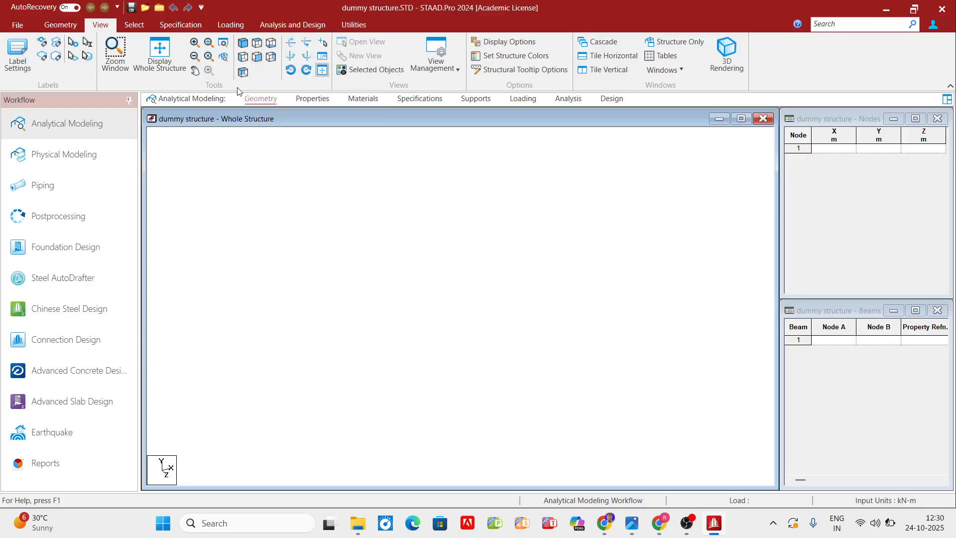
left_click(258, 43)
left_click(242, 43)
left_click(260, 43)
Add the first node at coordinates X 0, Y 0, Z 0 in the Nodes table.
left_click(833, 148)
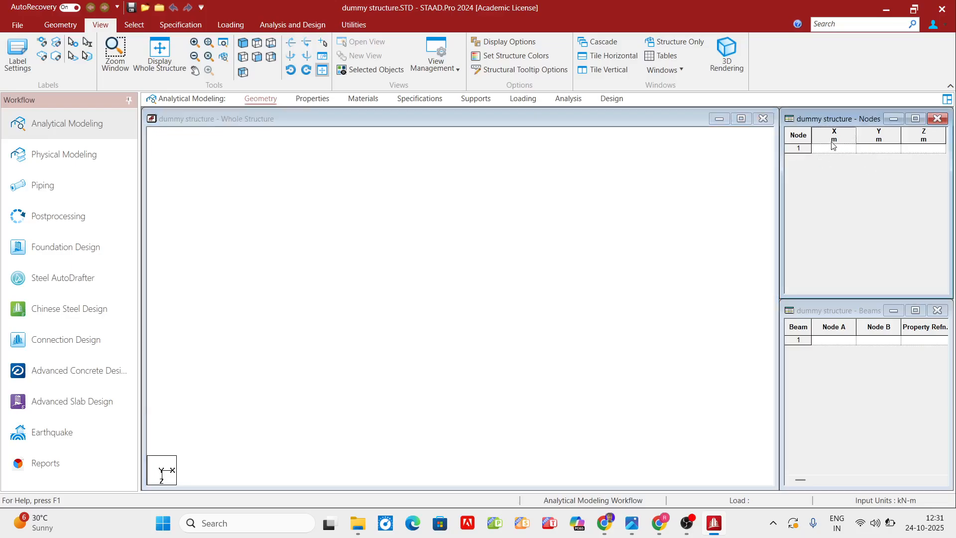
left_click(878, 149)
left_click(924, 150)
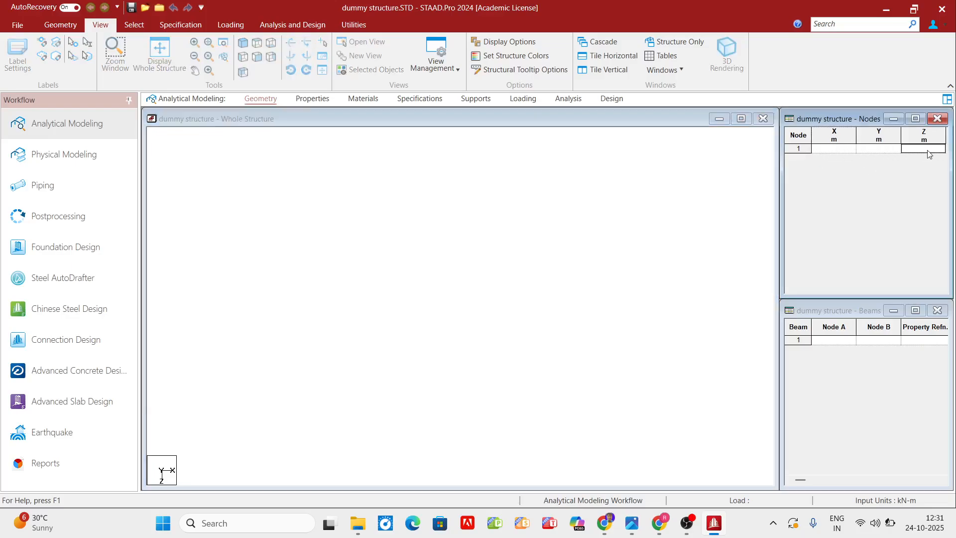
left_click(840, 148)
type("0")
key("Tab")
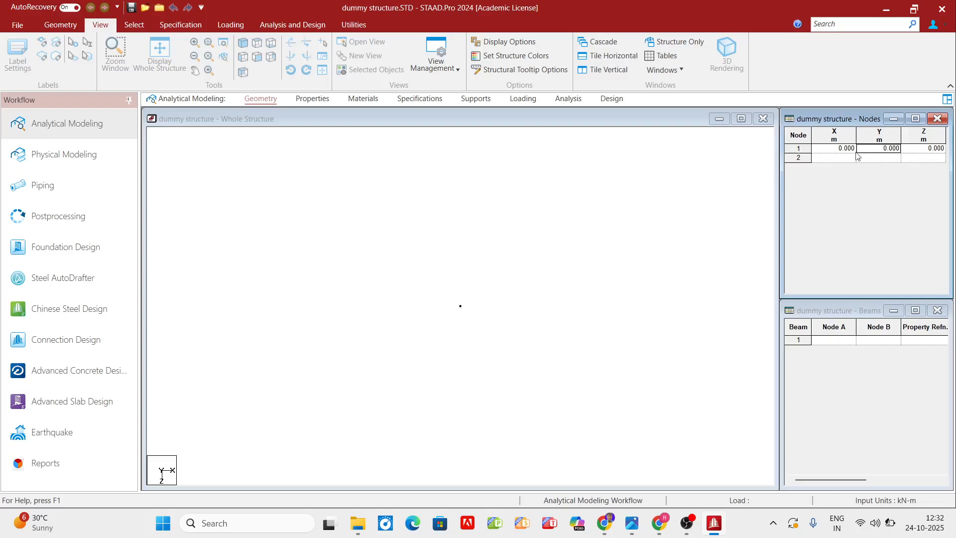
Examine the column grid layout and bay spacings in the hand-drawn plan against the origin node in the model.
left_click(825, 159)
left_click(632, 524)
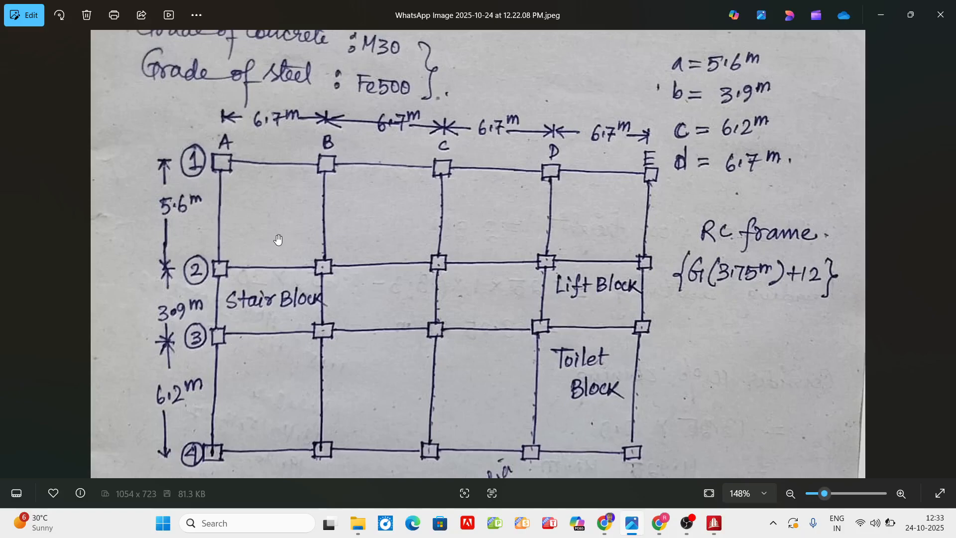
left_click(715, 523)
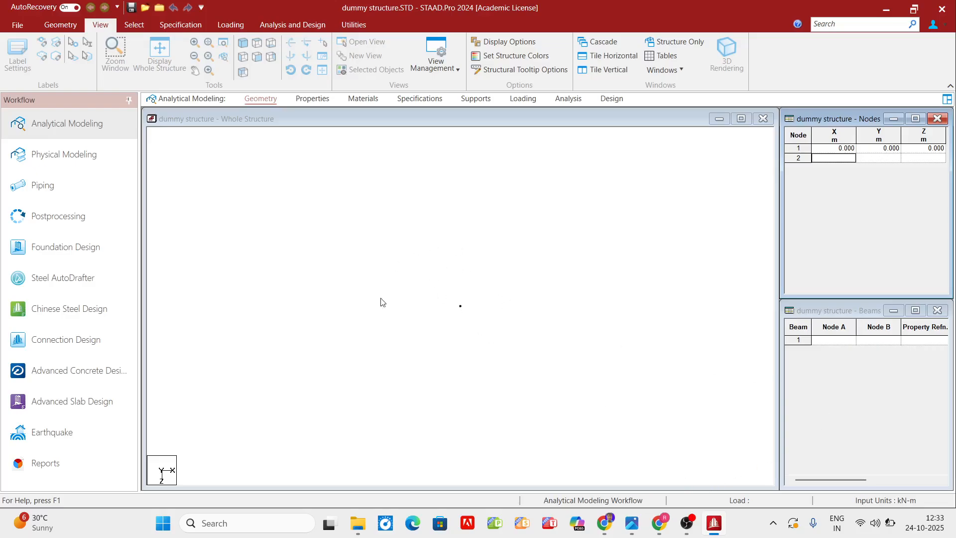
left_click(632, 523)
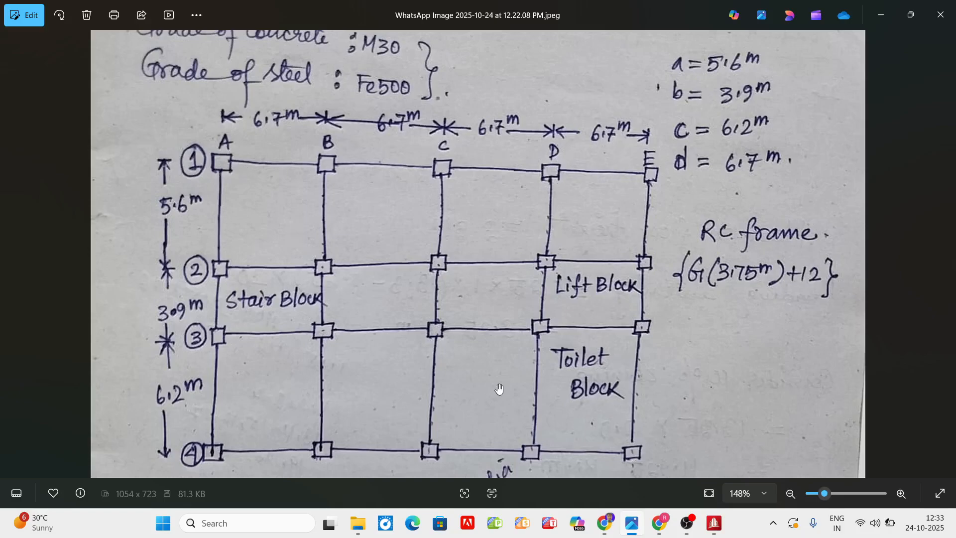
left_click(713, 523)
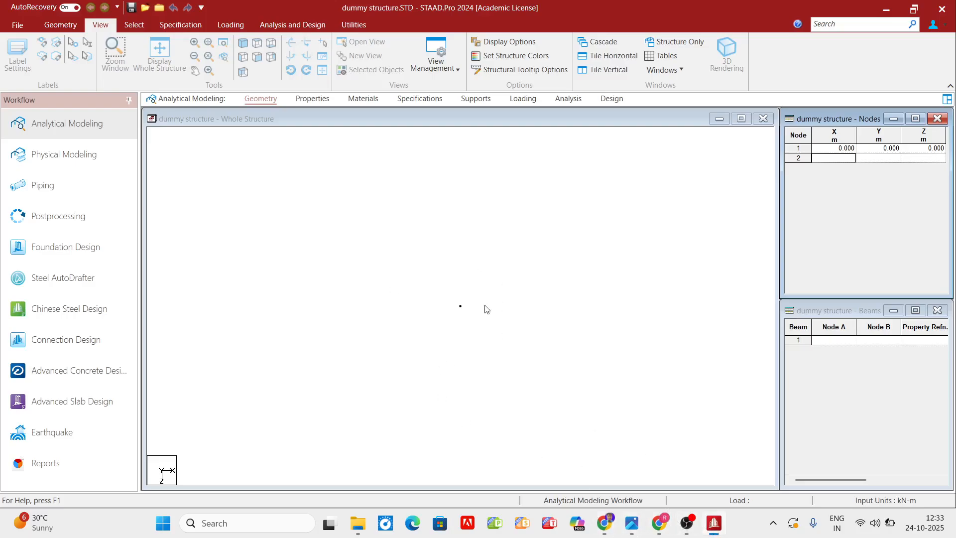
left_click(638, 523)
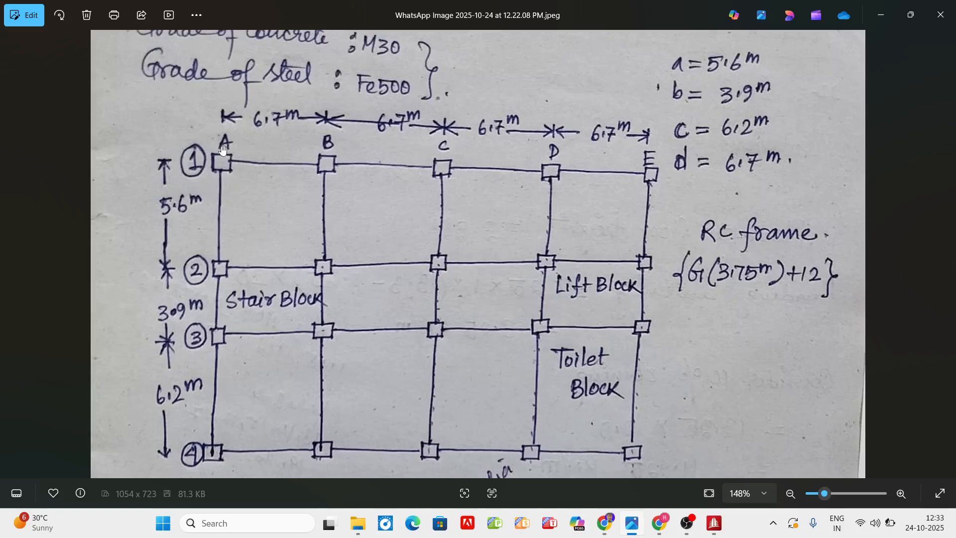
left_click(714, 522)
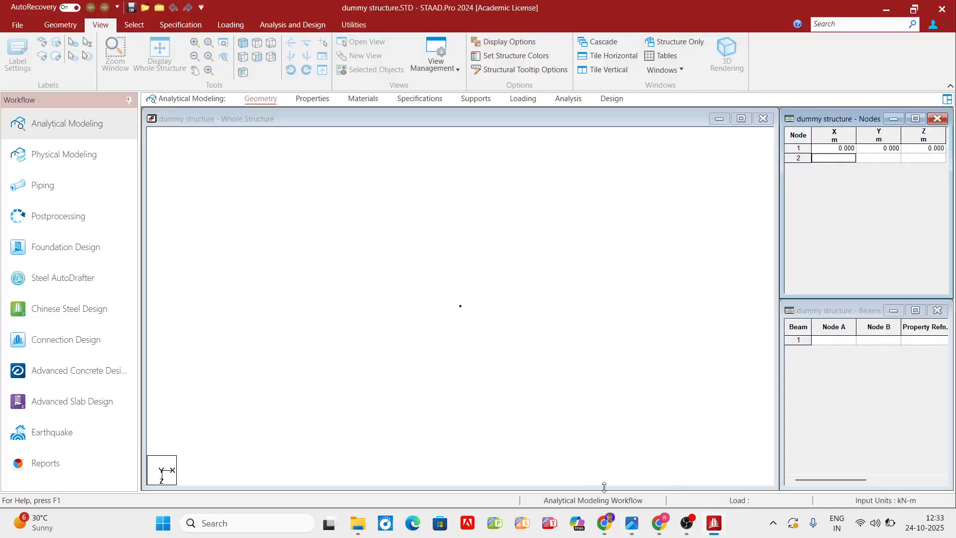
left_click(631, 523)
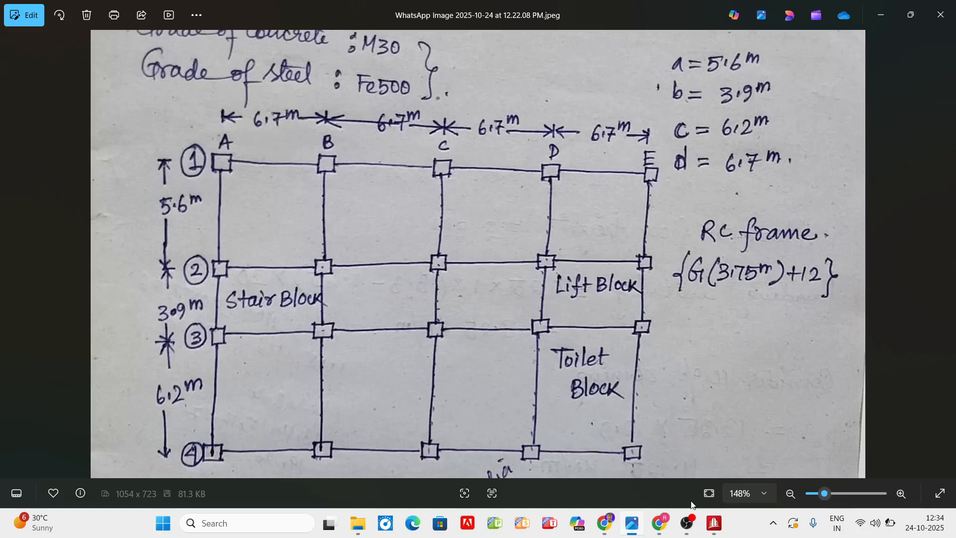
left_click(713, 522)
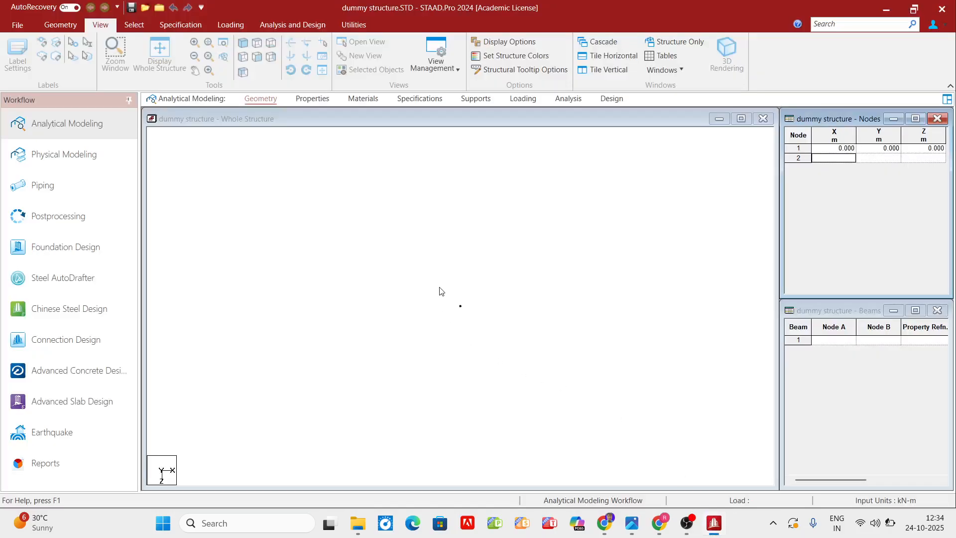
Select the origin node with the nodes cursor and paste a copy of it moved +6.7 m in X.
right_click(361, 177)
mouse_move(400, 255)
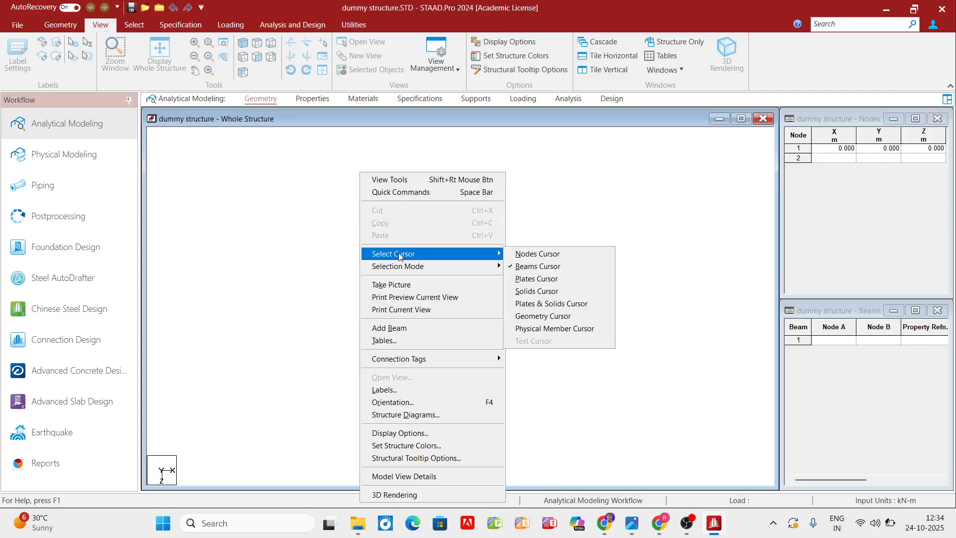
left_click(526, 257)
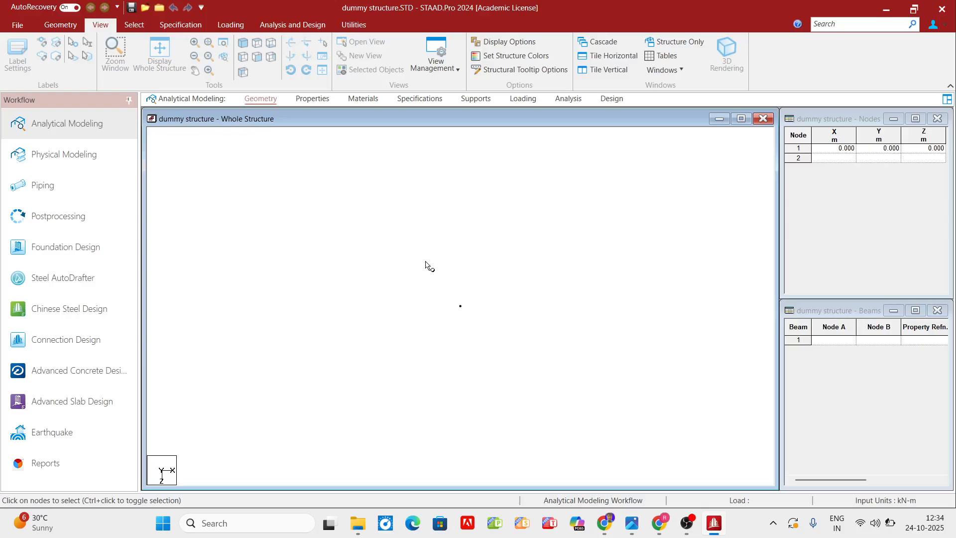
left_click_drag(425, 268, 502, 363)
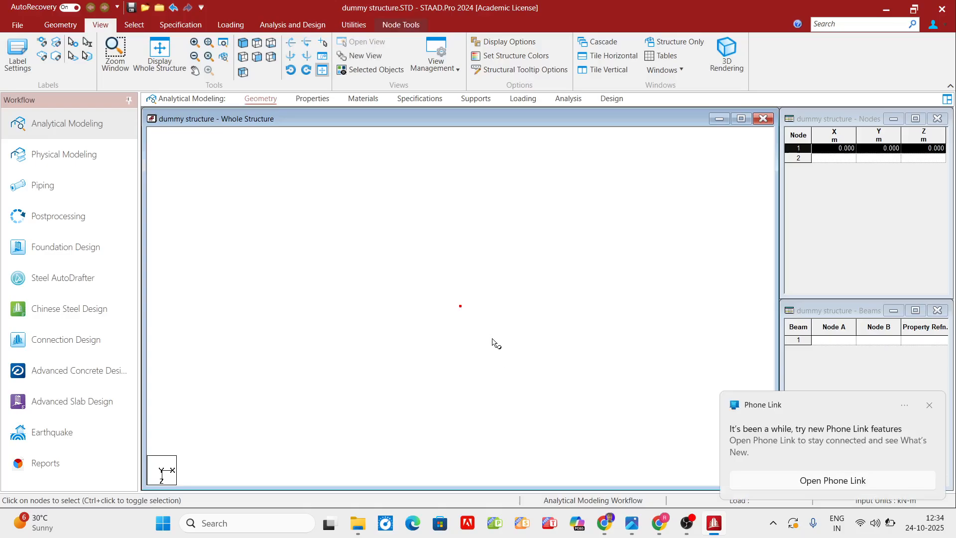
left_click(929, 405)
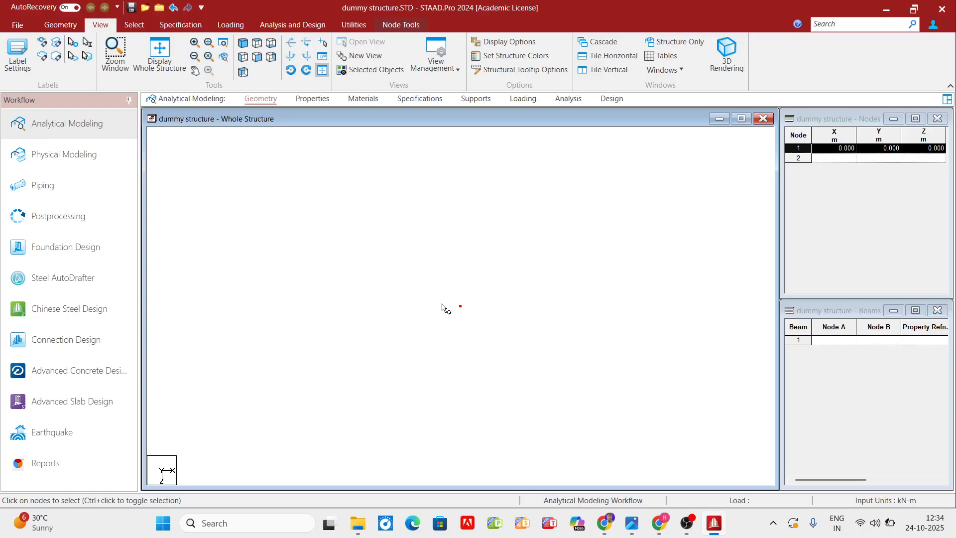
key("ctrl+v")
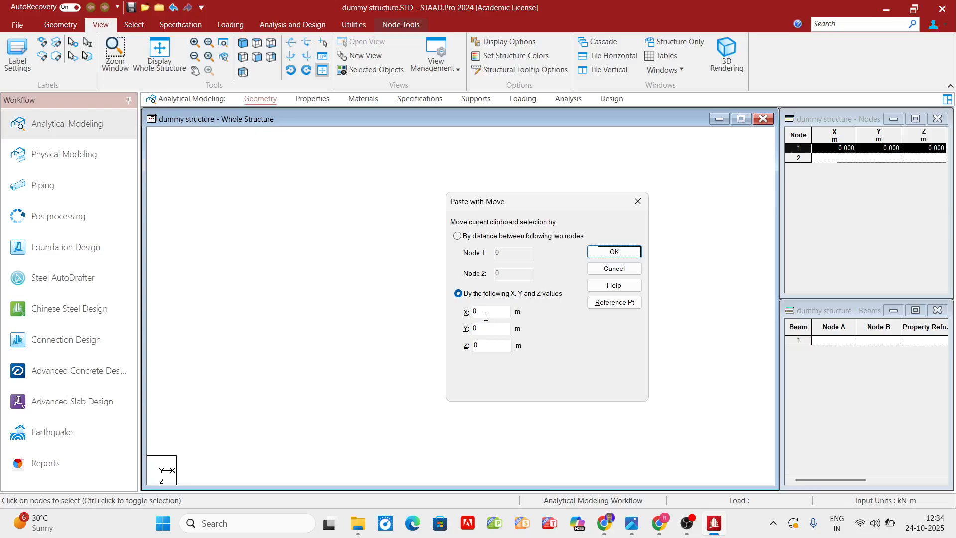
left_click(630, 529)
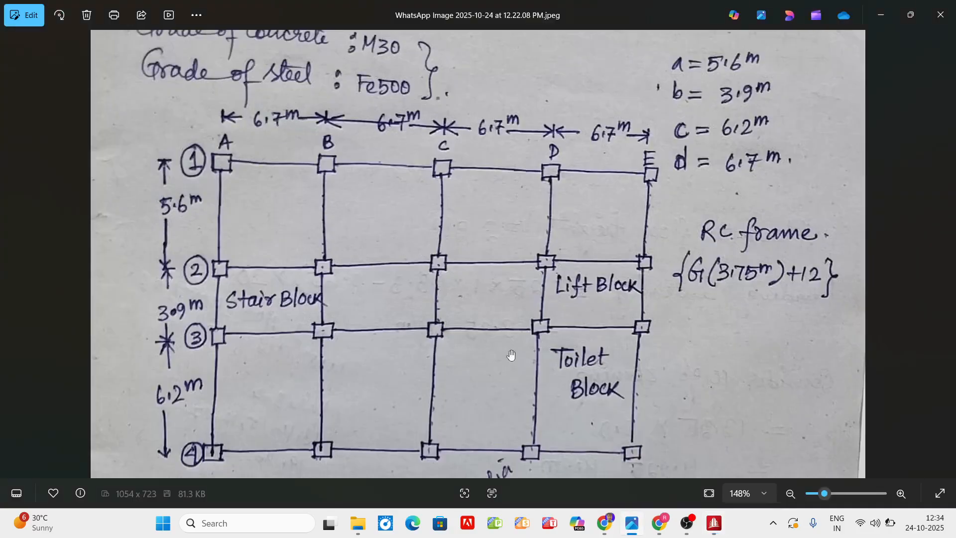
left_click(714, 523)
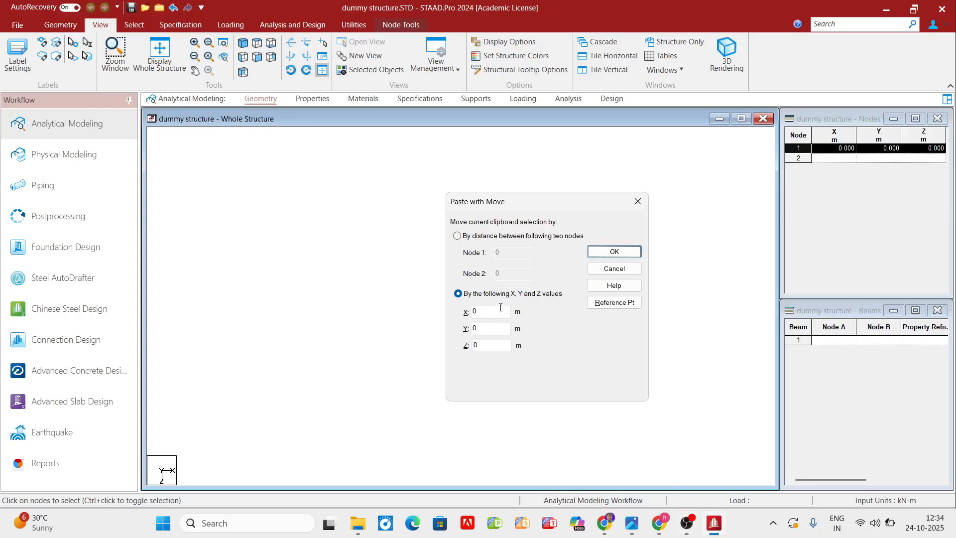
left_click(477, 310)
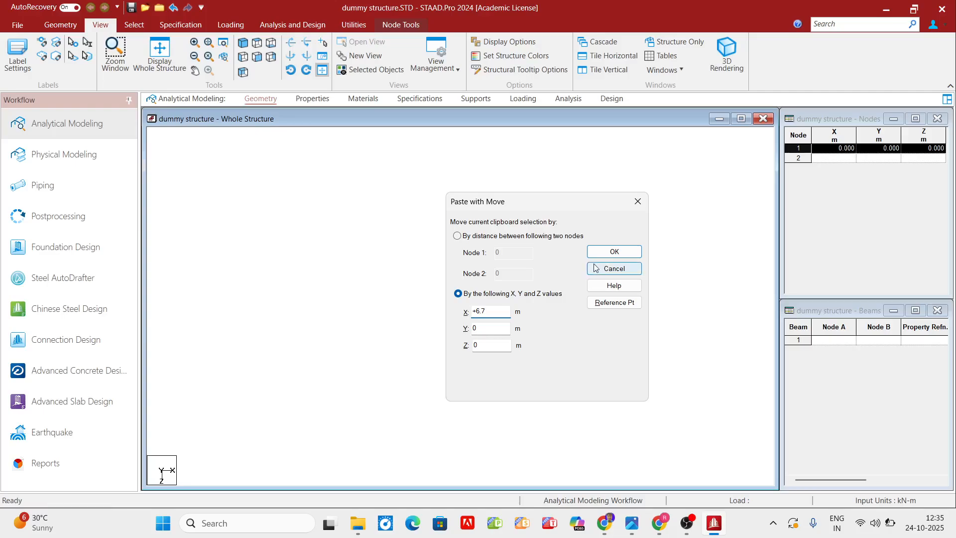
left_click(612, 252)
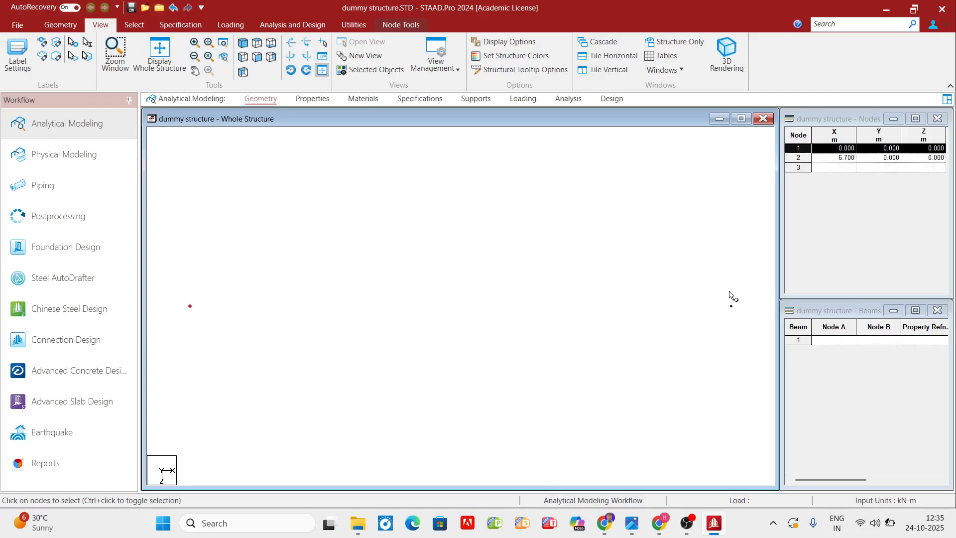
Measure the node-to-node distance between the origin node and the copied node.
left_click_drag(719, 282, 751, 366)
left_click(431, 364)
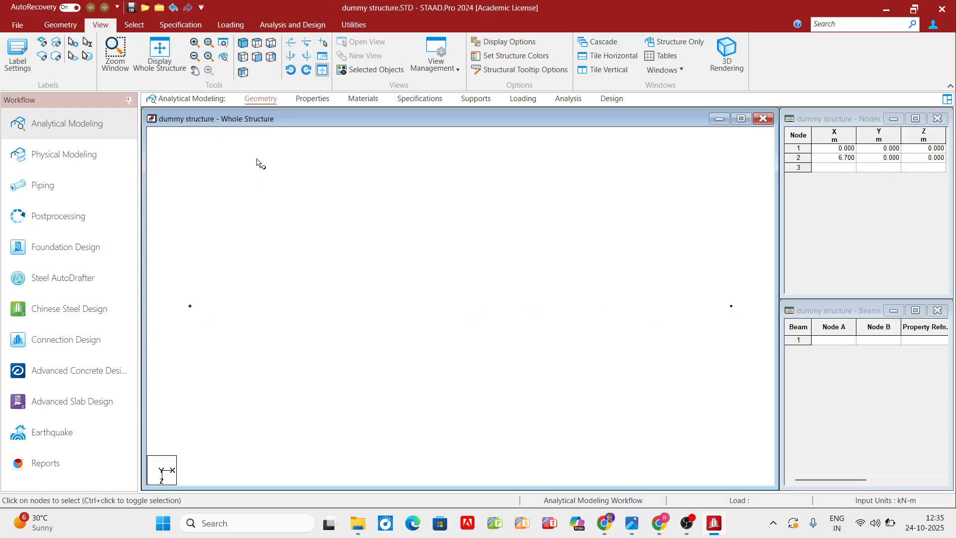
left_click(345, 27)
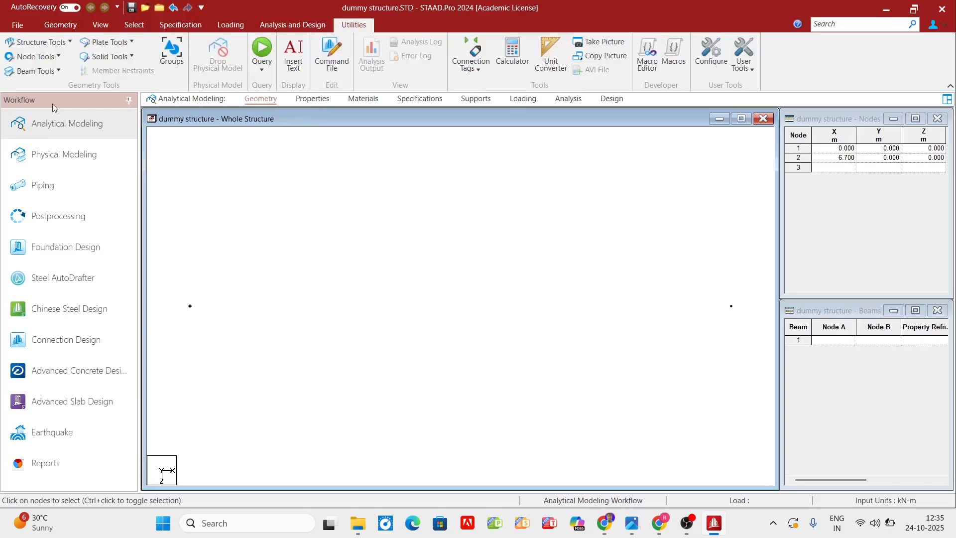
left_click(57, 56)
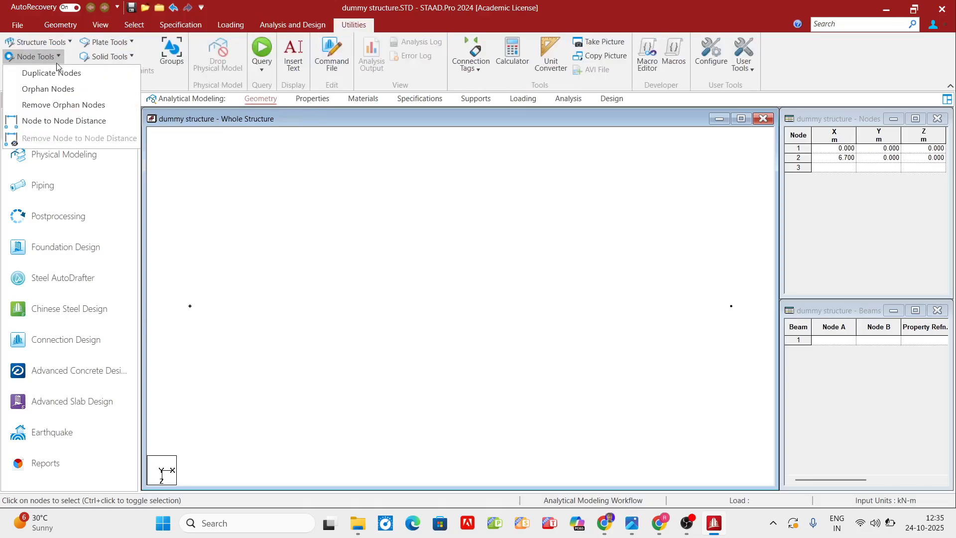
left_click(47, 121)
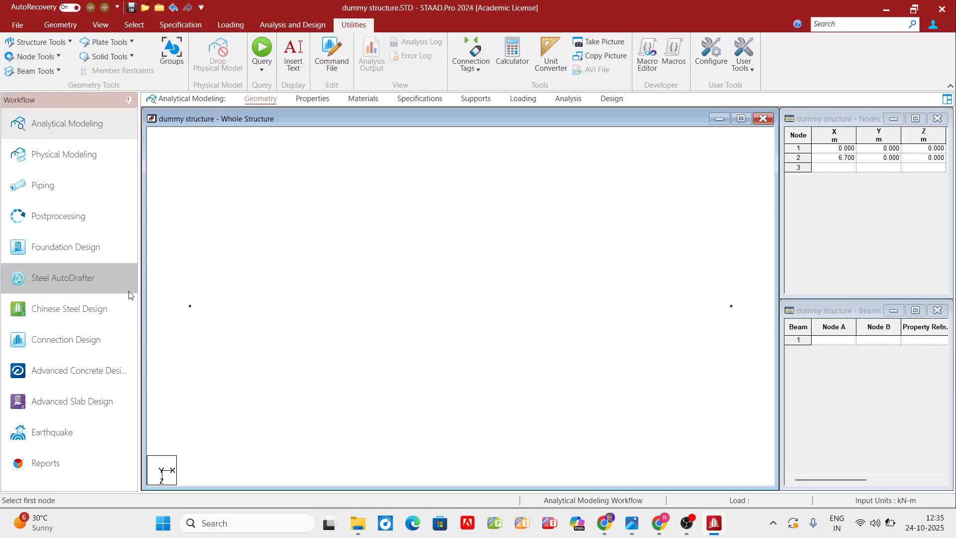
left_click(191, 312)
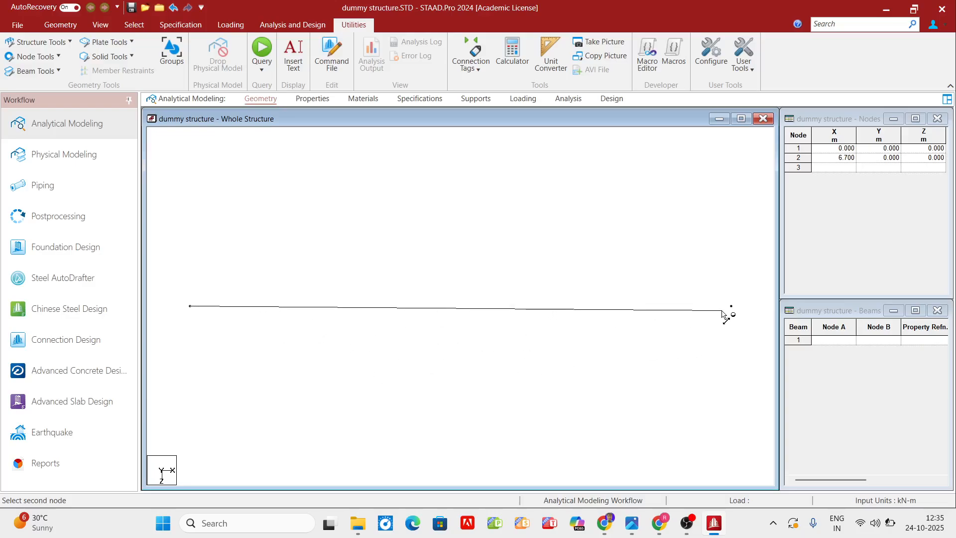
left_click(730, 308)
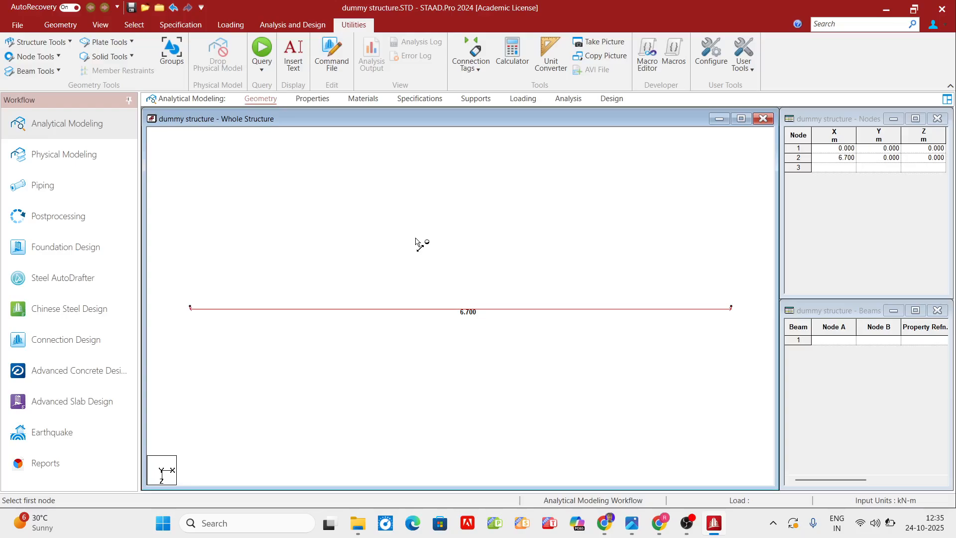
Remove the node-to-node distance dimension between the origin node and its copy.
left_click(56, 58)
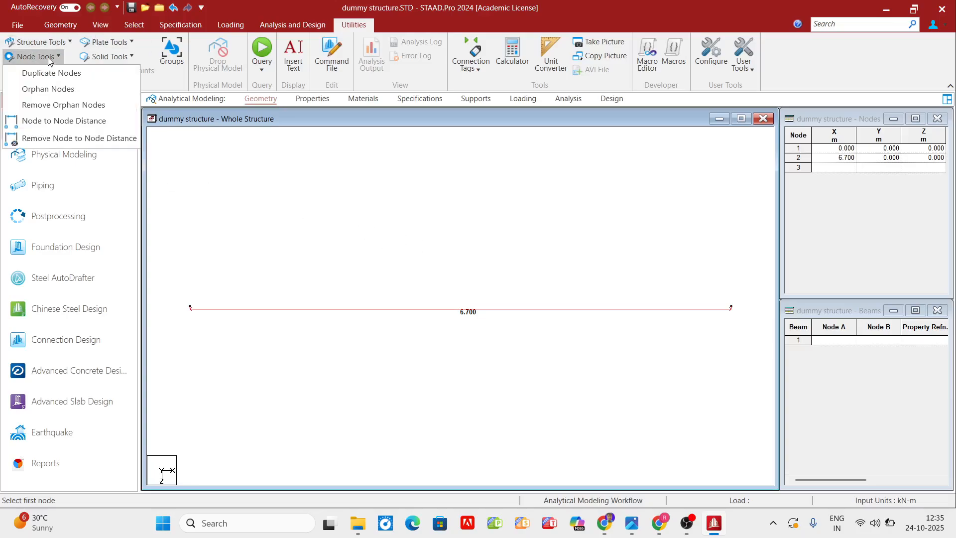
left_click(55, 120)
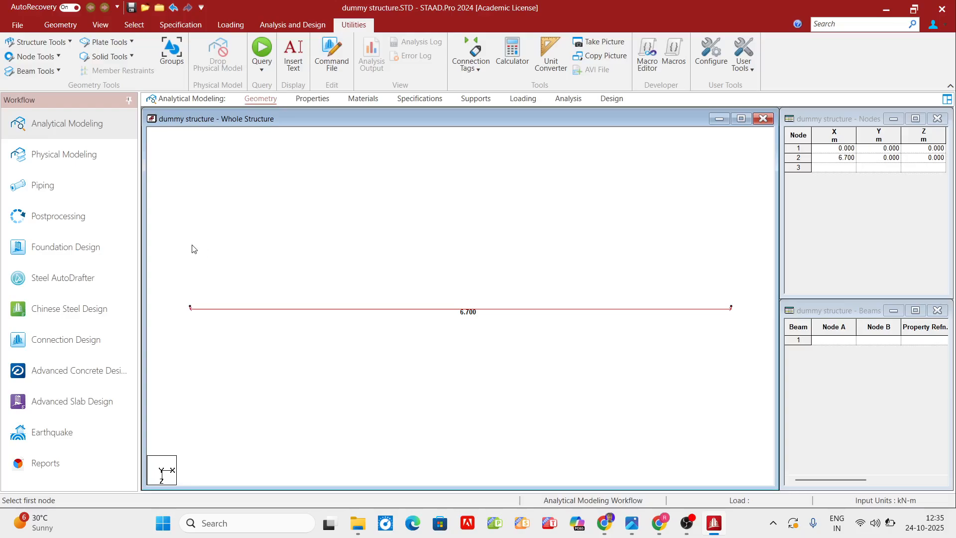
left_click_drag(171, 241, 746, 366)
left_click(56, 58)
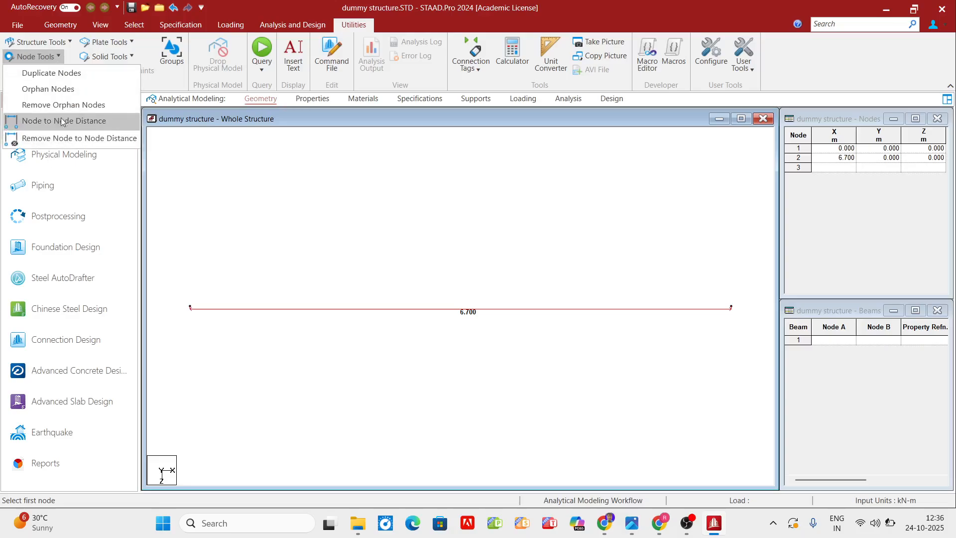
left_click(92, 140)
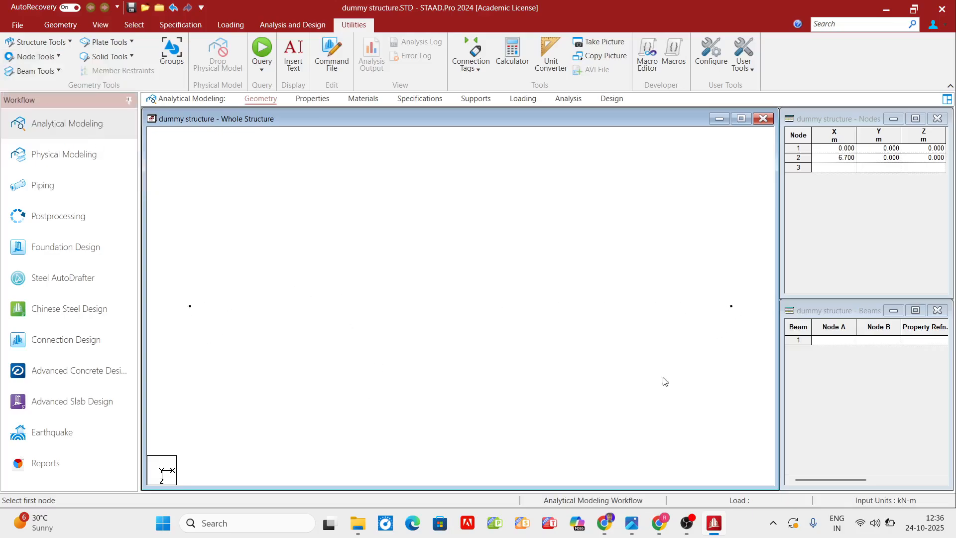
Activate the nodes cursor for selecting nodes in the whole-structure view.
left_click(632, 523)
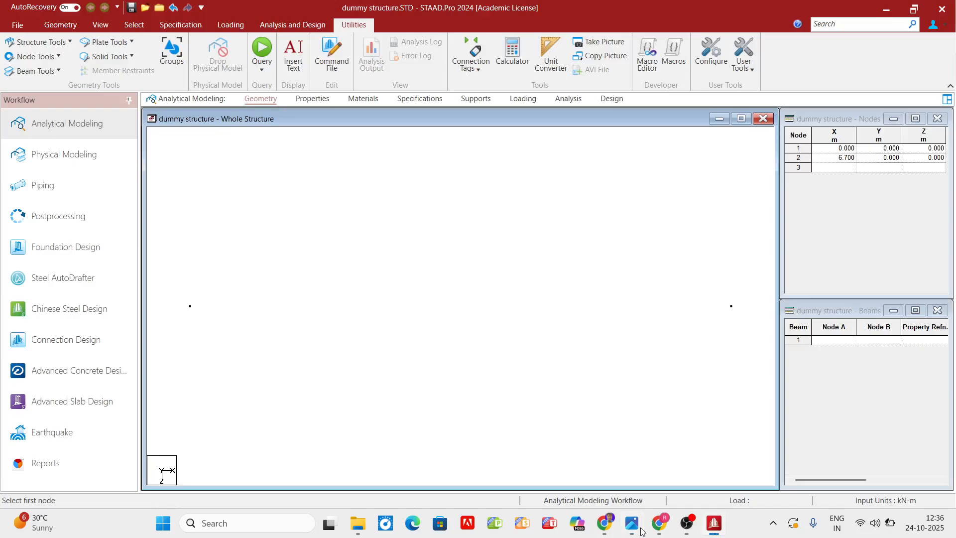
left_click(632, 525)
left_click(134, 25)
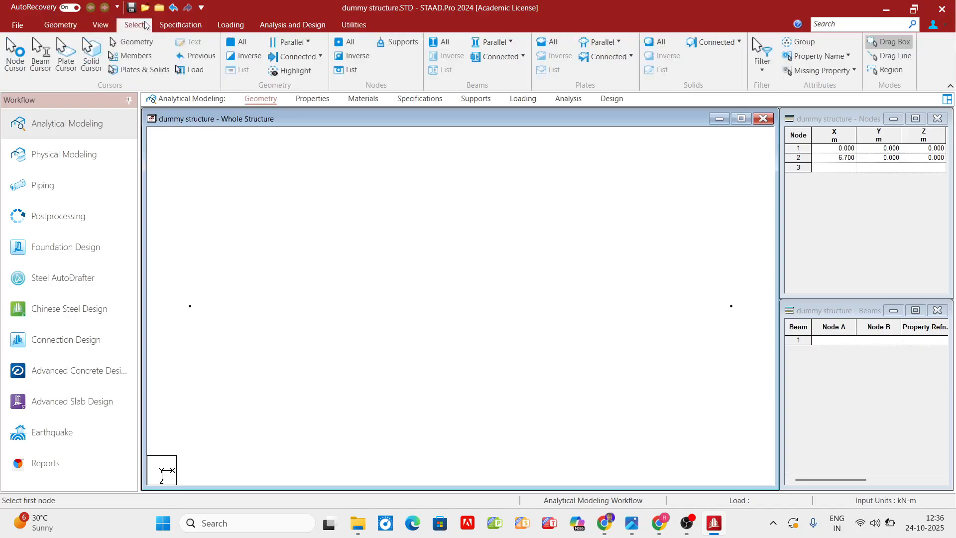
right_click(267, 230)
mouse_move(368, 260)
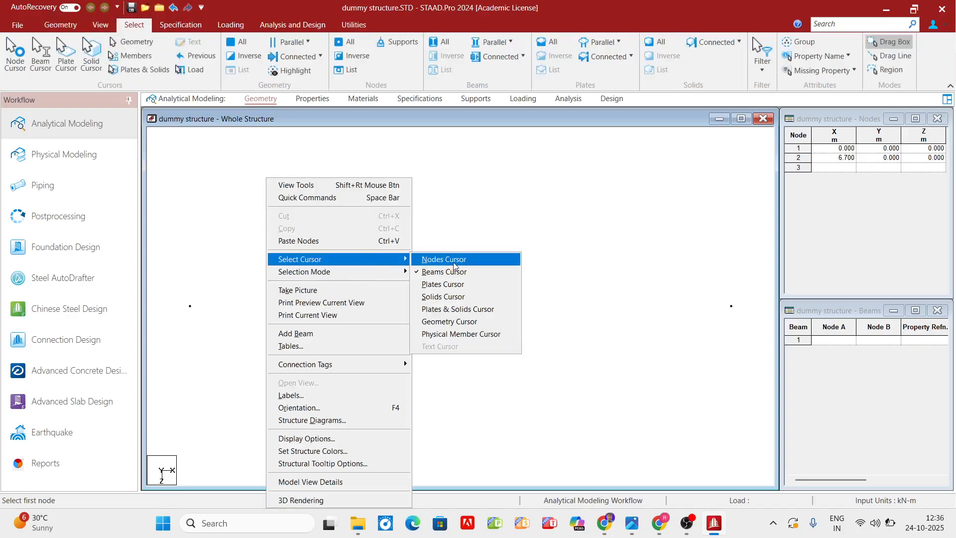
left_click(445, 260)
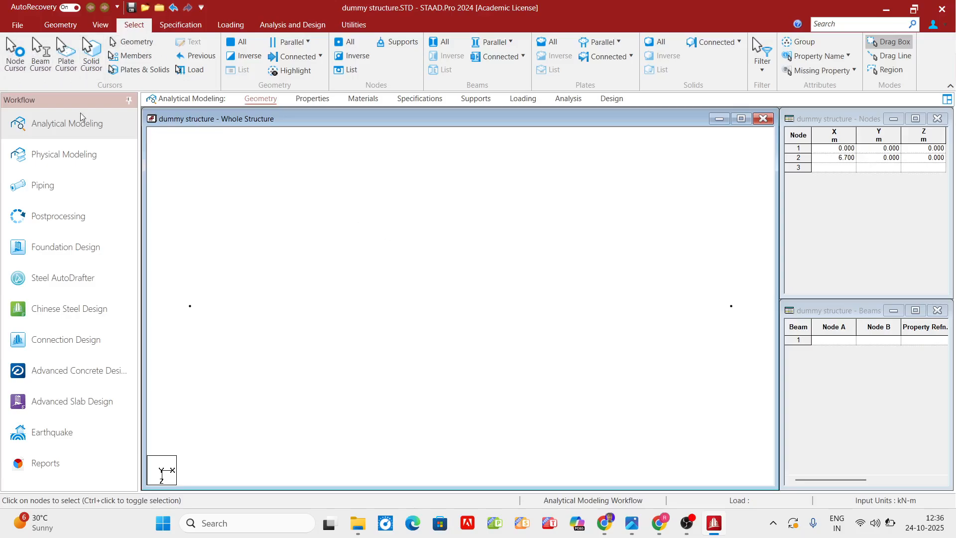
left_click_drag(705, 284, 770, 336)
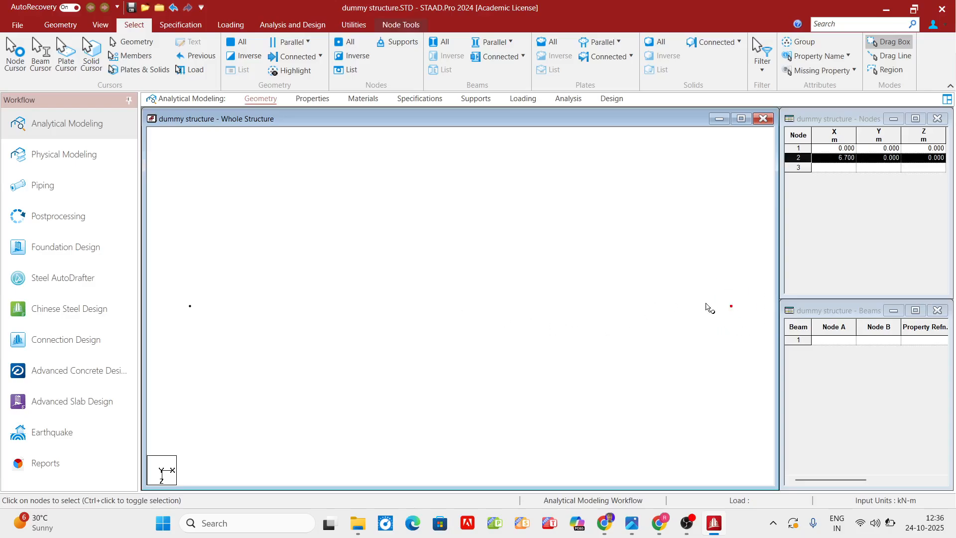
key("ctrl+v")
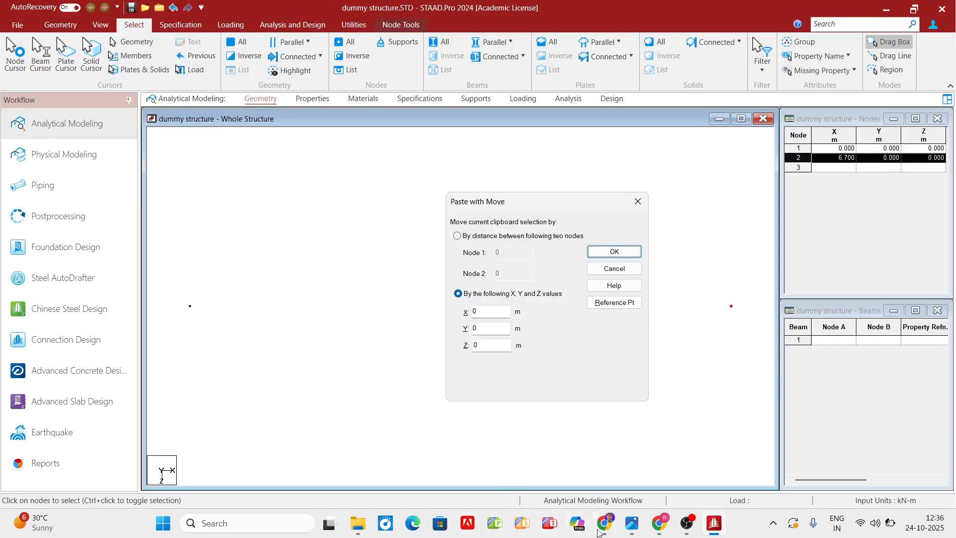
left_click(631, 523)
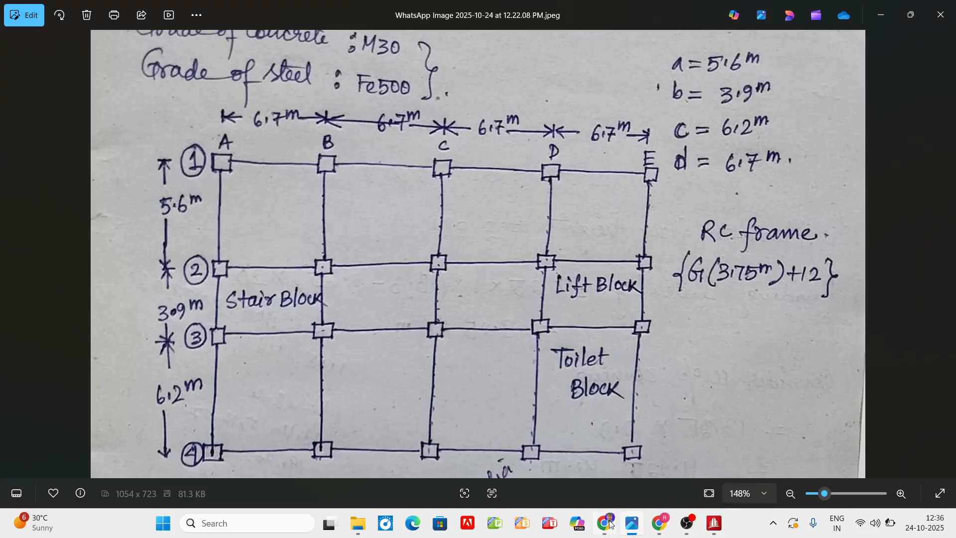
left_click(632, 527)
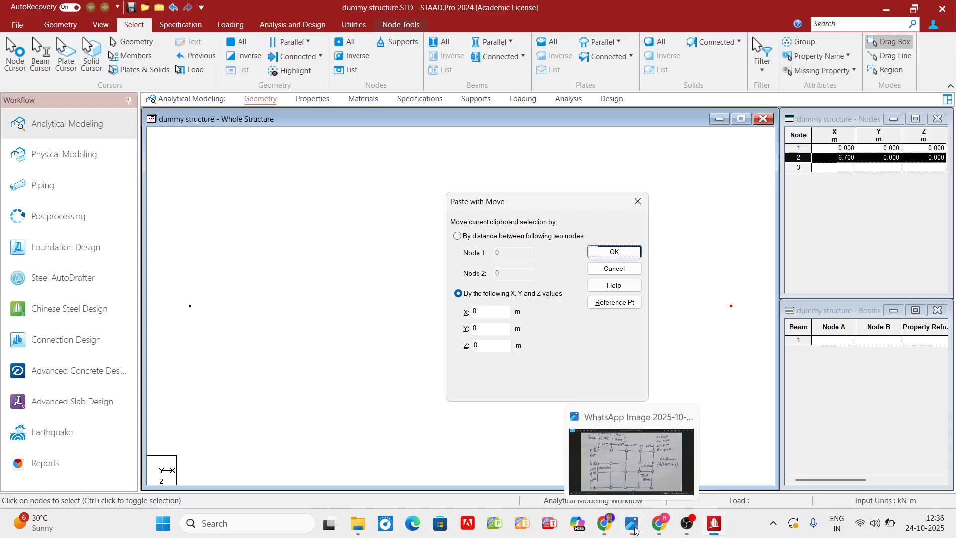
left_click(626, 271)
left_click(676, 350)
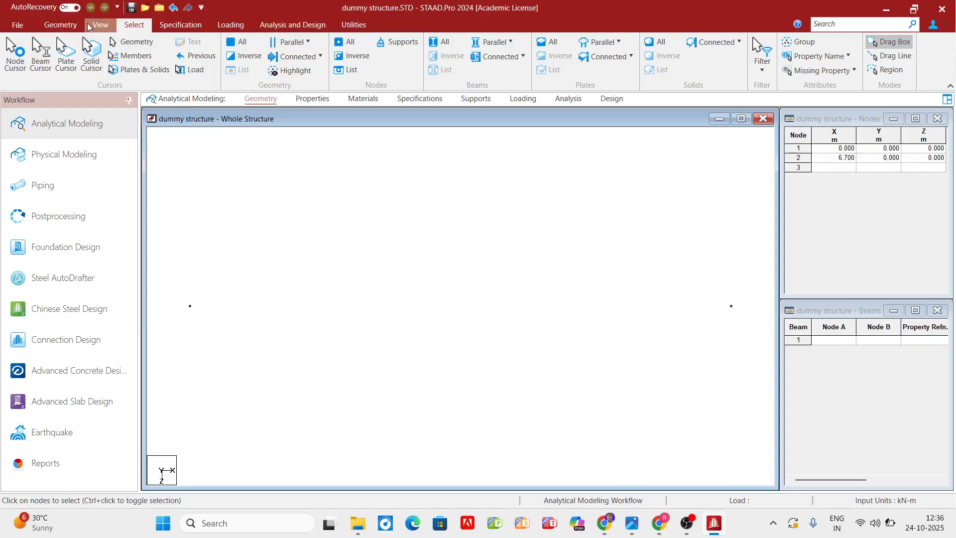
Start Translational Repeat and move its dialog clear of the two nodes.
left_click(100, 25)
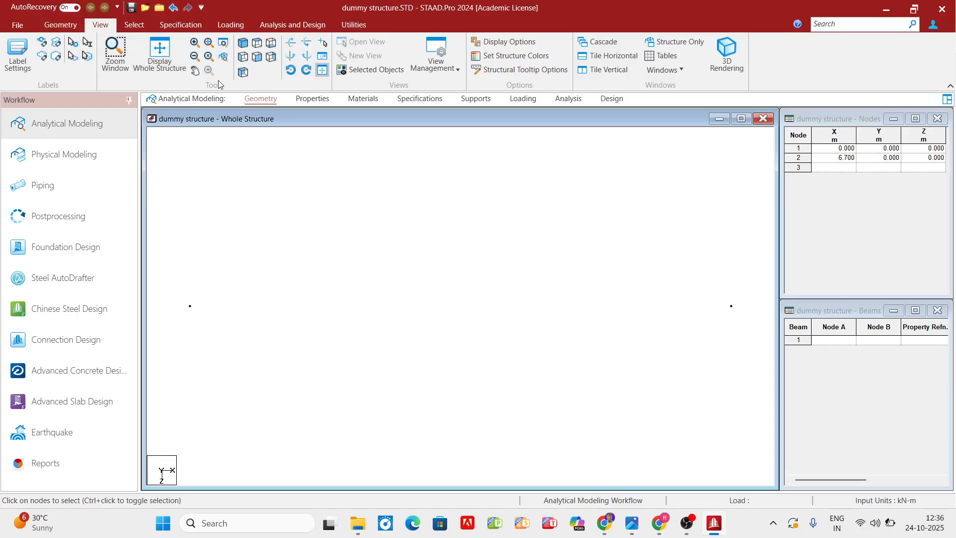
left_click(59, 25)
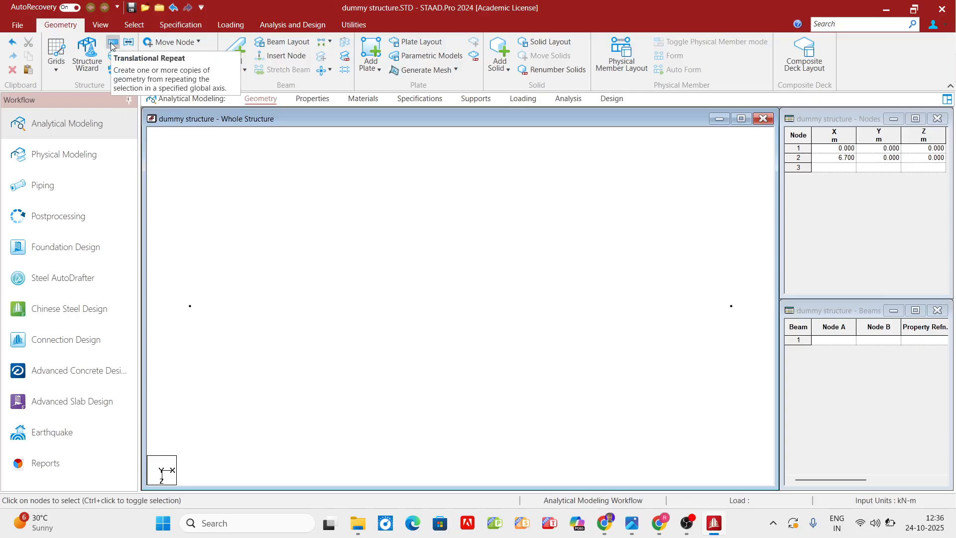
left_click(112, 43)
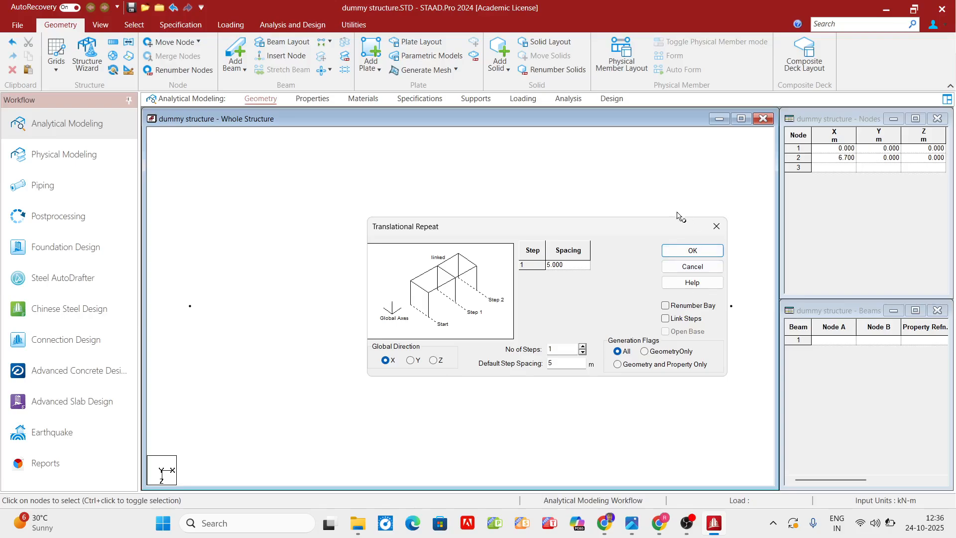
left_click_drag(652, 225, 570, 184)
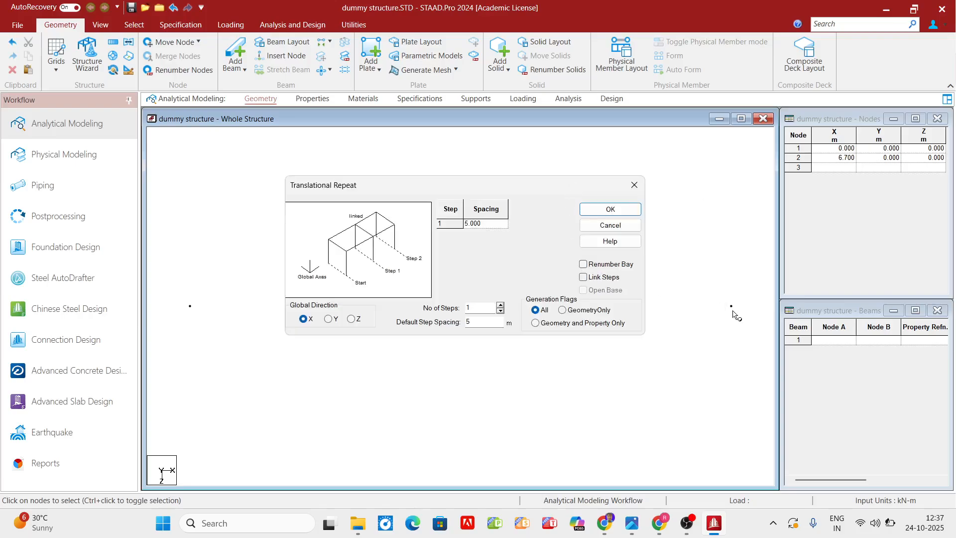
scroll(485, 392, "down", 3)
left_click_drag(513, 178, 514, 369)
scroll(427, 290, "down", 2)
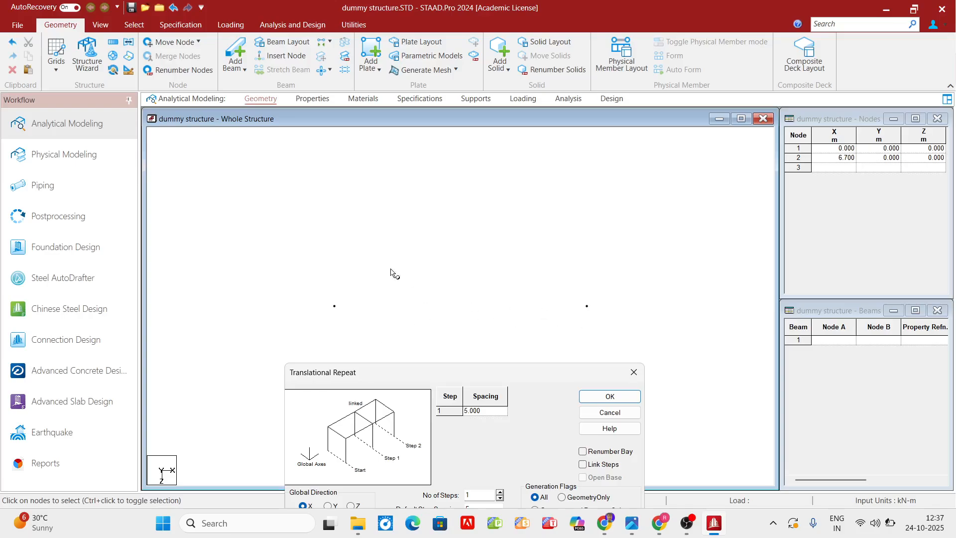
left_click_drag(539, 378, 584, 143)
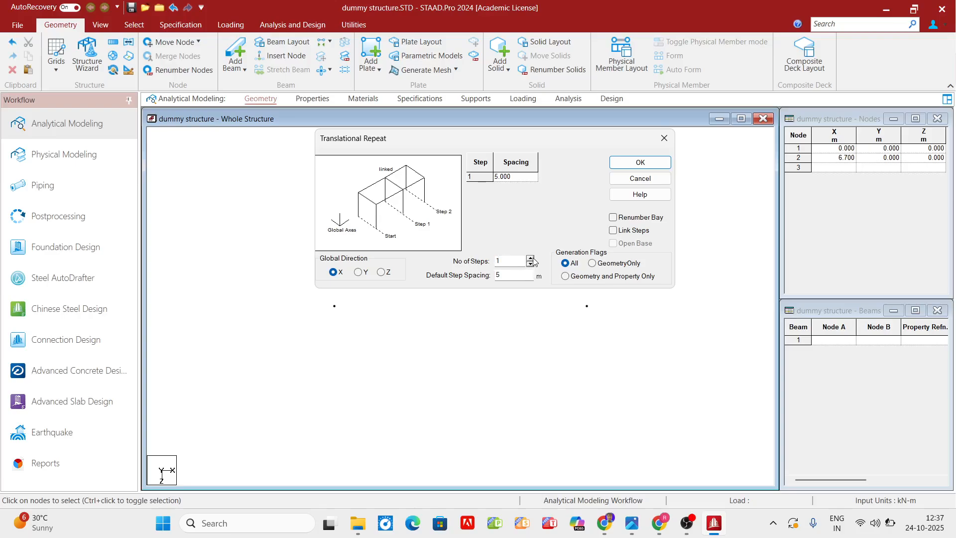
Try a Translational Repeat in global X with 3 steps at 6.7 m spacing, without any nodes selected.
mouse_move(633, 520)
left_click(613, 473)
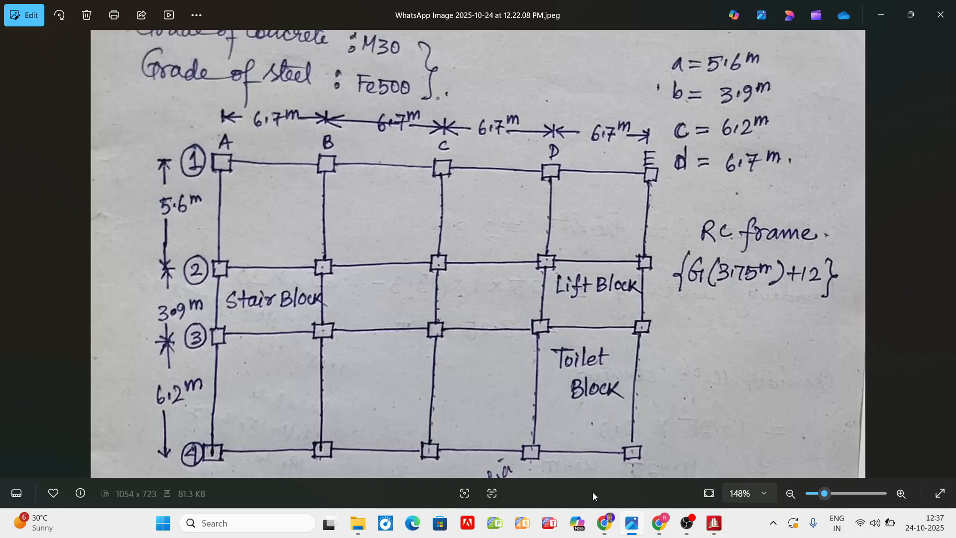
left_click(717, 529)
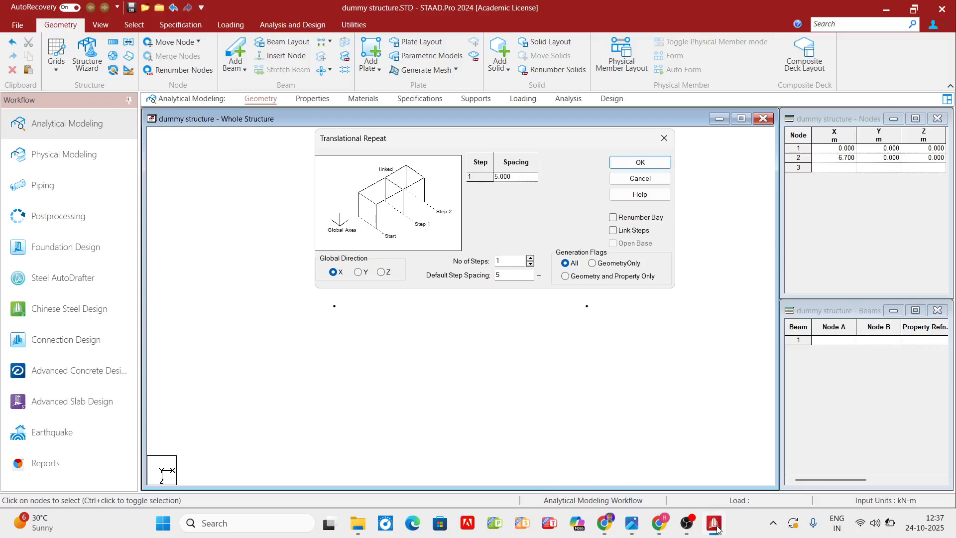
left_click(530, 259)
left_click(530, 258)
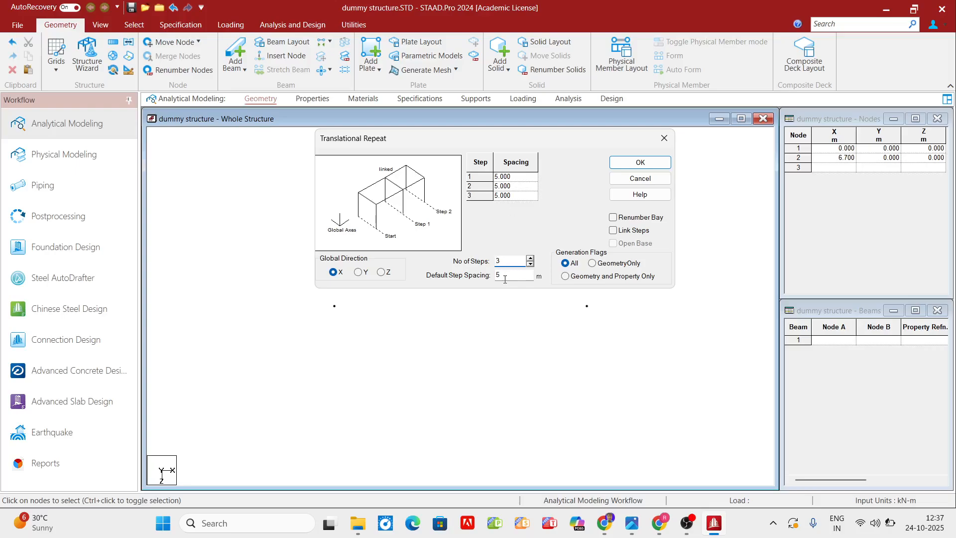
left_click_drag(504, 279, 491, 278)
left_click(631, 523)
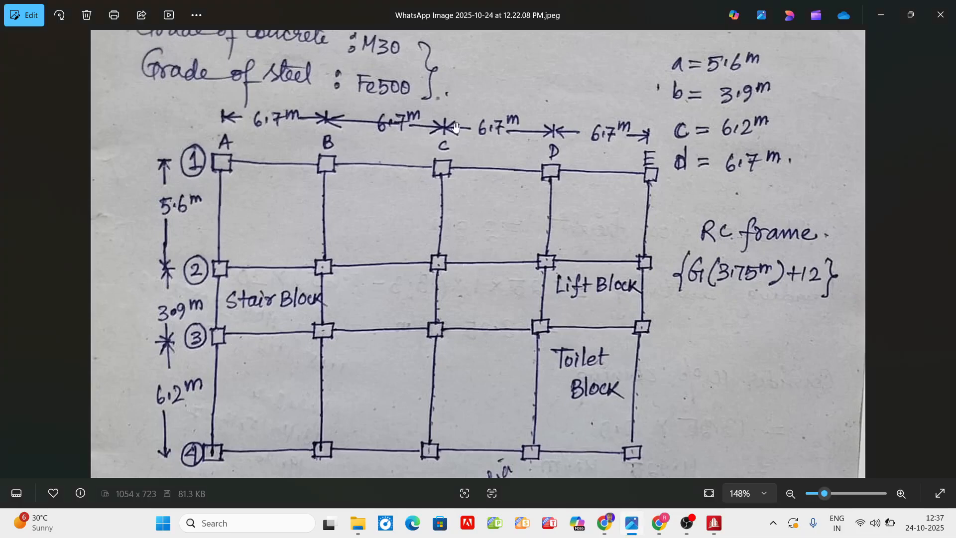
left_click(714, 522)
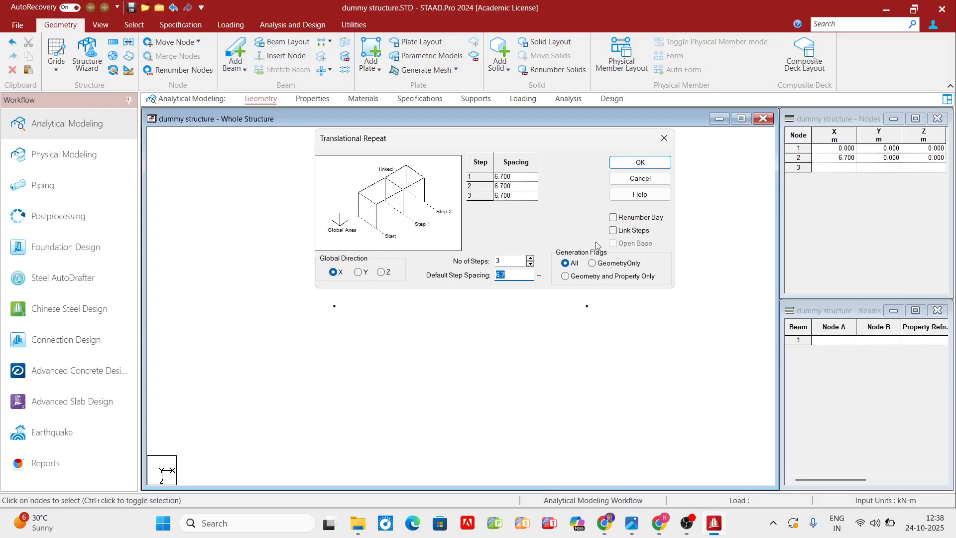
left_click(636, 172)
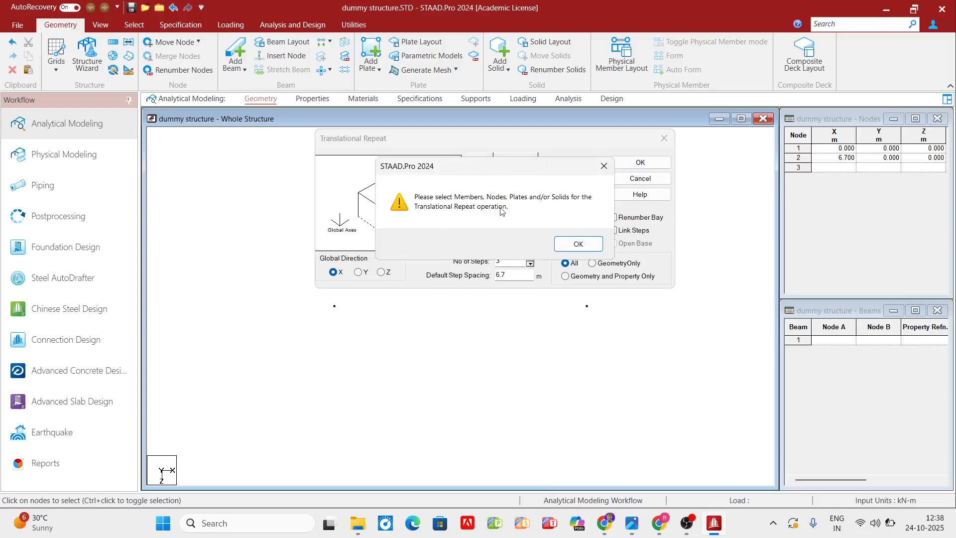
left_click(577, 243)
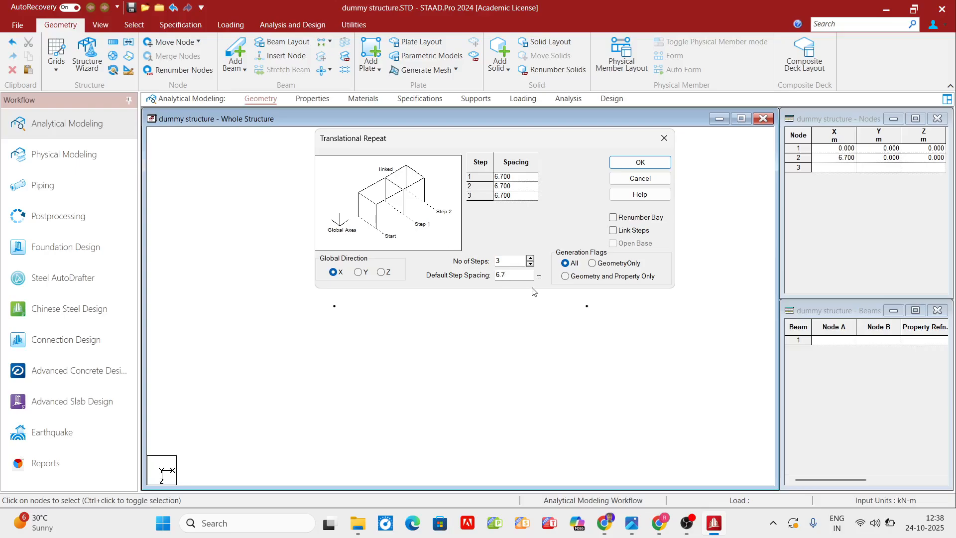
left_click(630, 180)
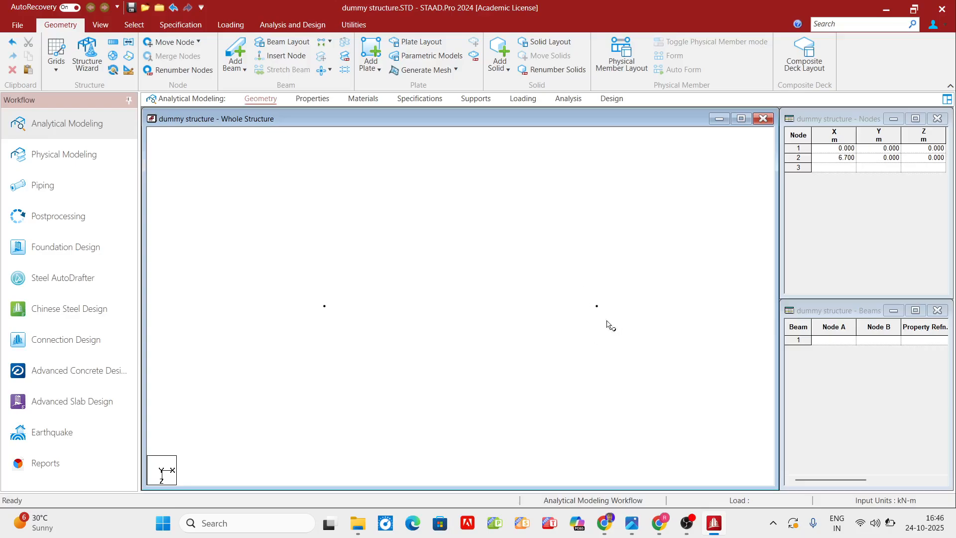
Select the node at X 6.7 m and repeat it translationally in global X with 3 steps at 6.7 m spacing.
left_click(597, 307)
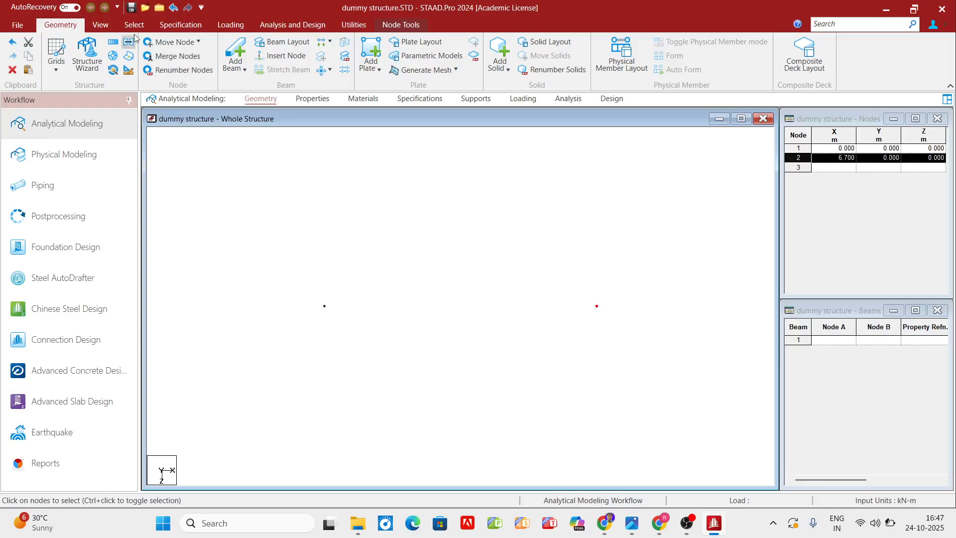
left_click(113, 41)
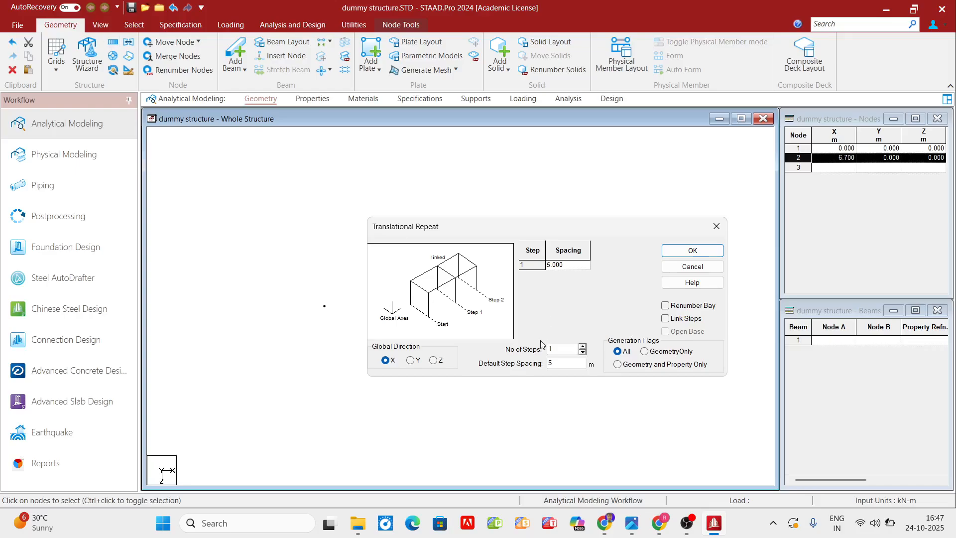
left_click(582, 346)
left_click(582, 346)
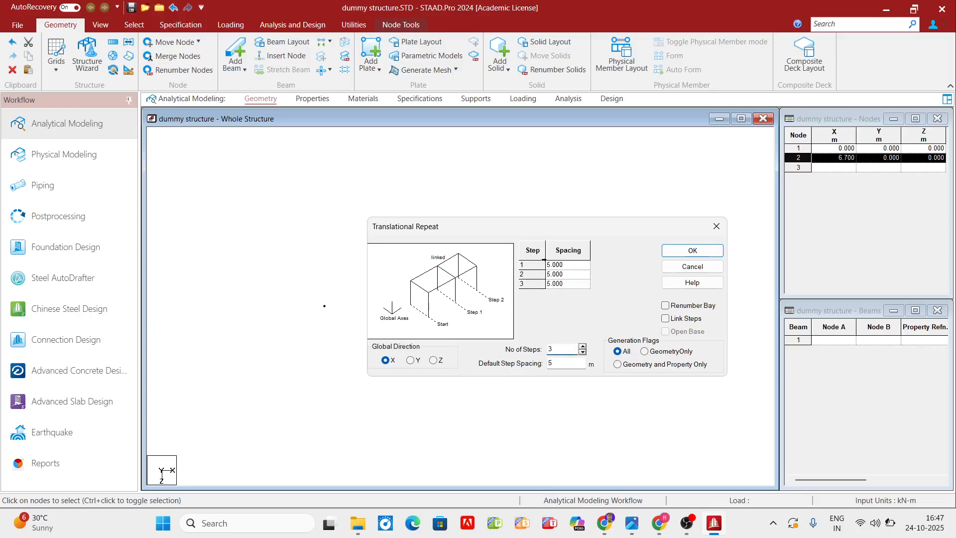
left_click(561, 364)
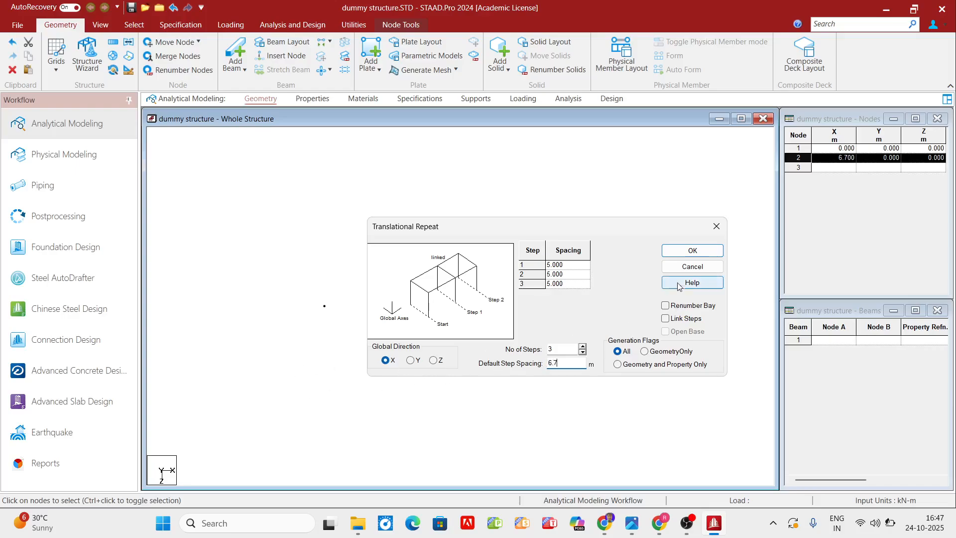
left_click(690, 251)
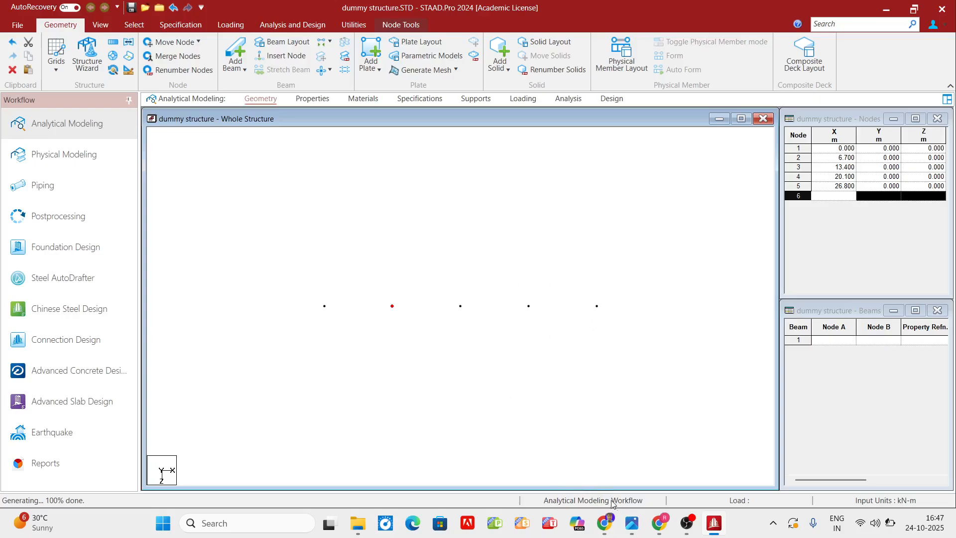
Compare the row of nodes with grid line 1 in the hand-drawn plan and clear the node selection.
left_click(632, 523)
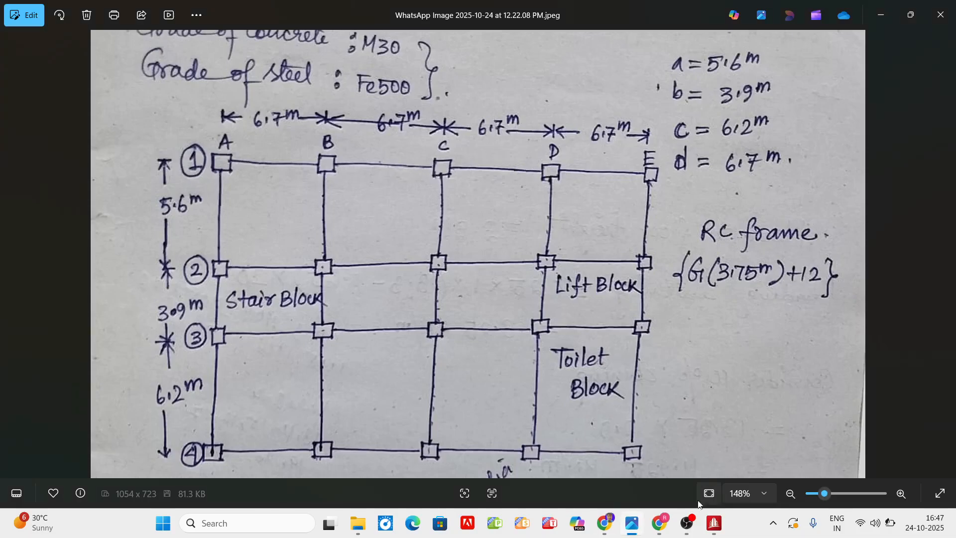
left_click(714, 523)
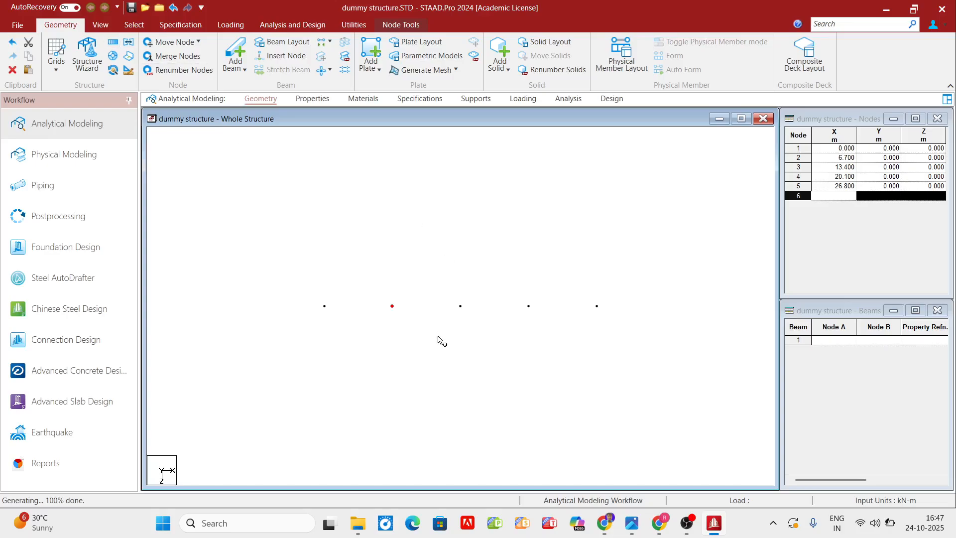
left_click(405, 351)
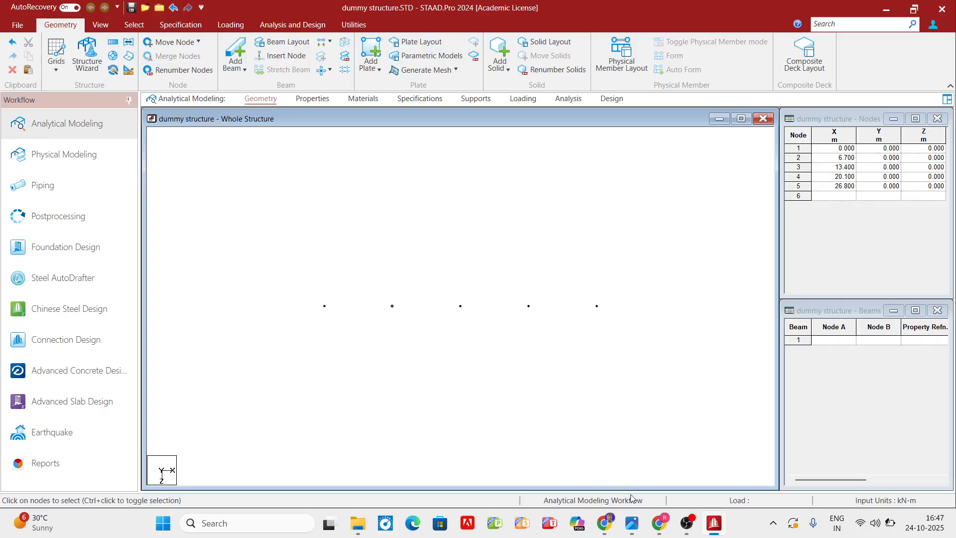
Check the bay spacing between grid lines 1 and 2 in the hand-drawn plan and dismiss the Phone Link notification.
left_click(630, 523)
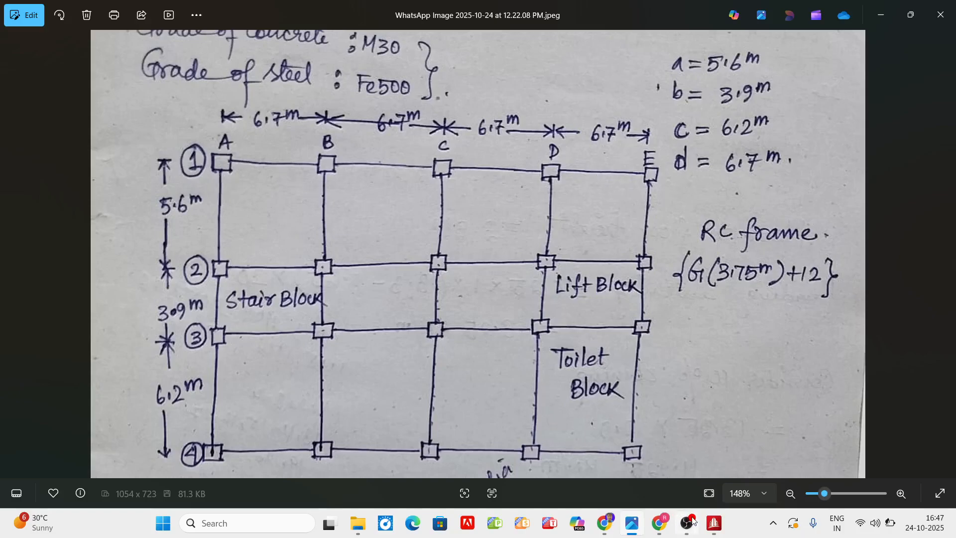
left_click(714, 523)
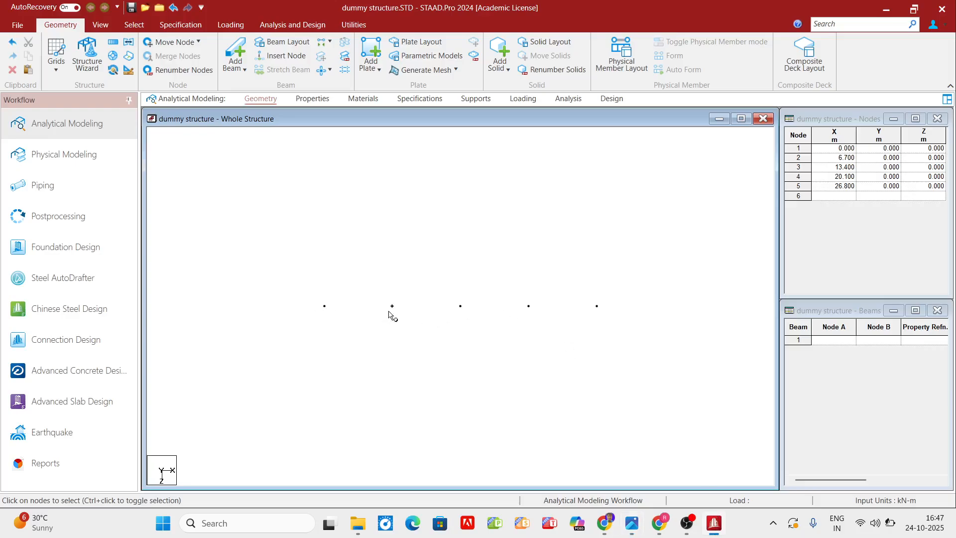
scroll(557, 318, "up", 1)
middle_click_drag(510, 376, 502, 258)
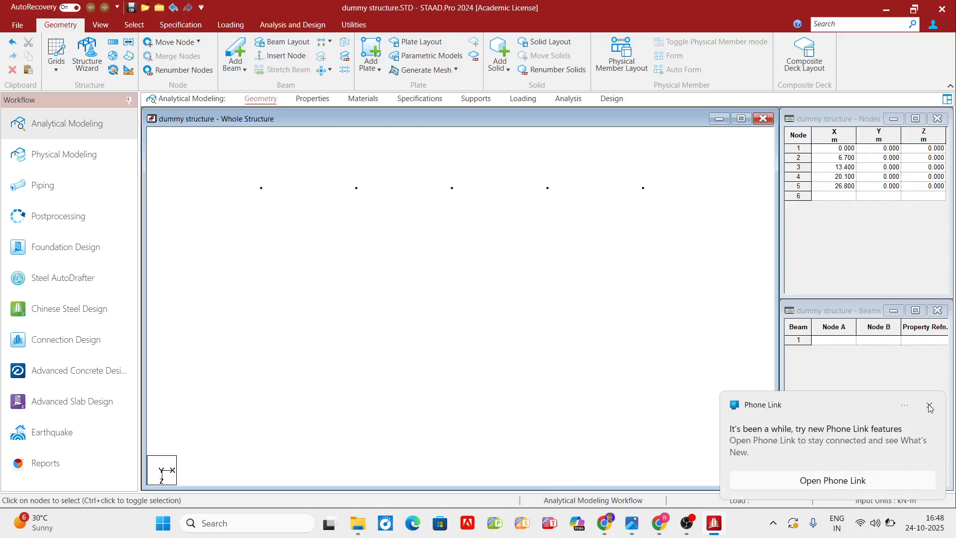
left_click(929, 406)
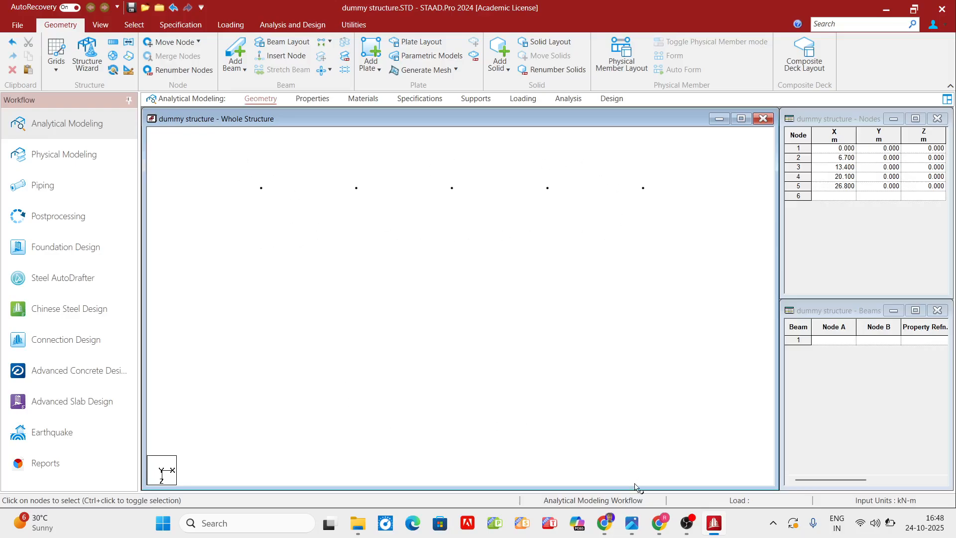
left_click(630, 527)
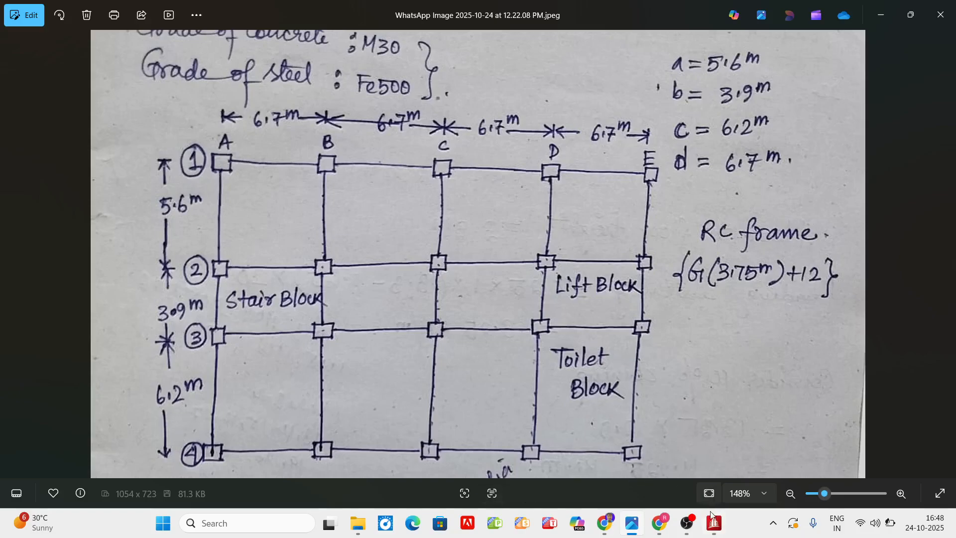
left_click(714, 522)
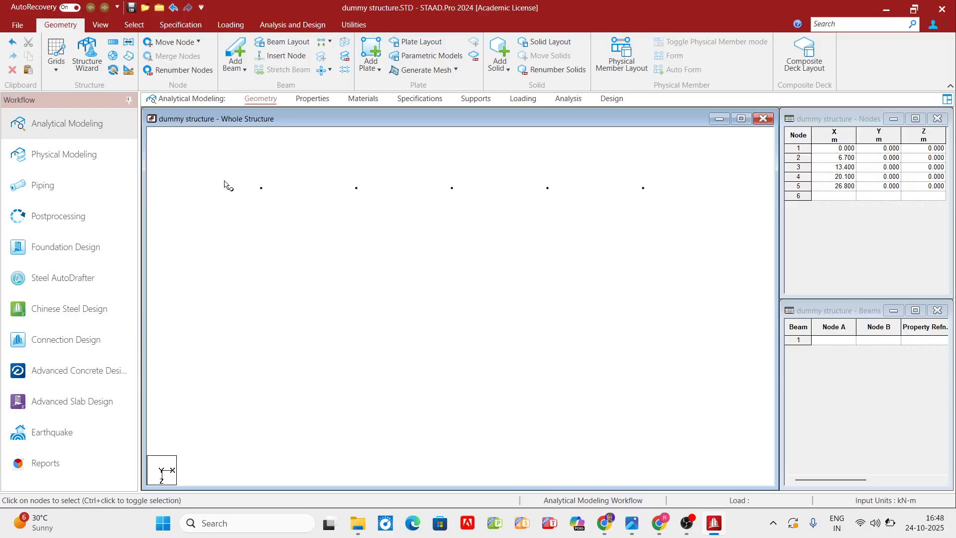
Select the row of five nodes, start a Translational Repeat in global Z, and consult the hand-drawn plan for the rows.
left_click_drag(216, 167, 665, 204)
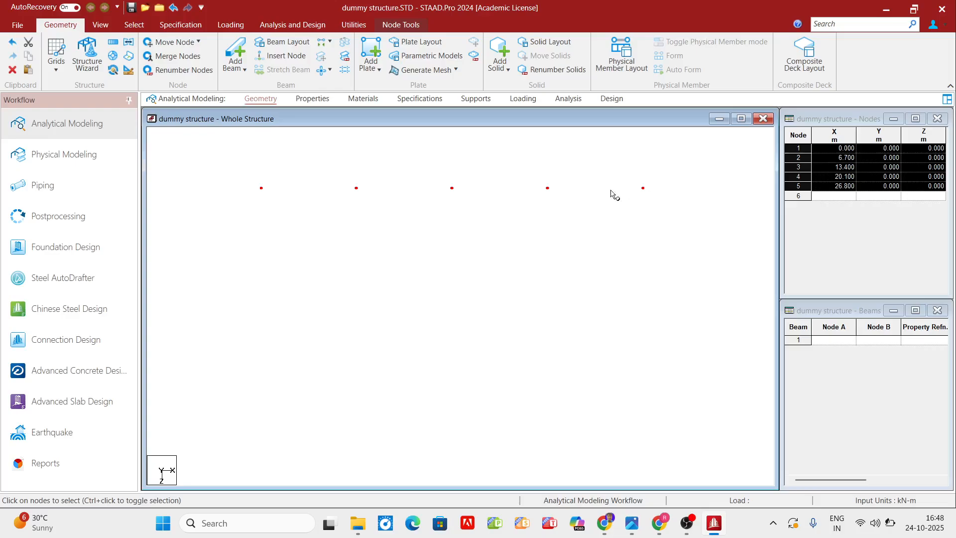
left_click(116, 53)
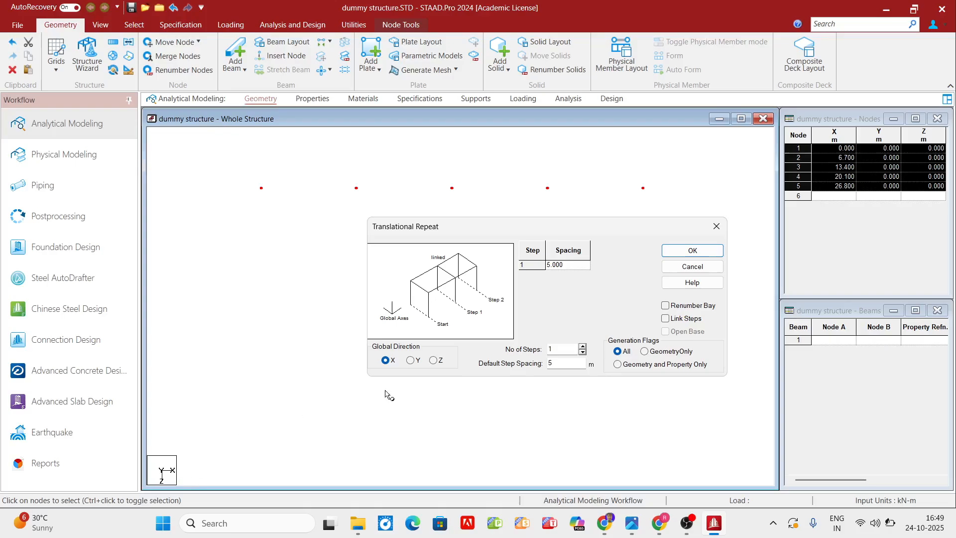
left_click(433, 360)
left_click(632, 528)
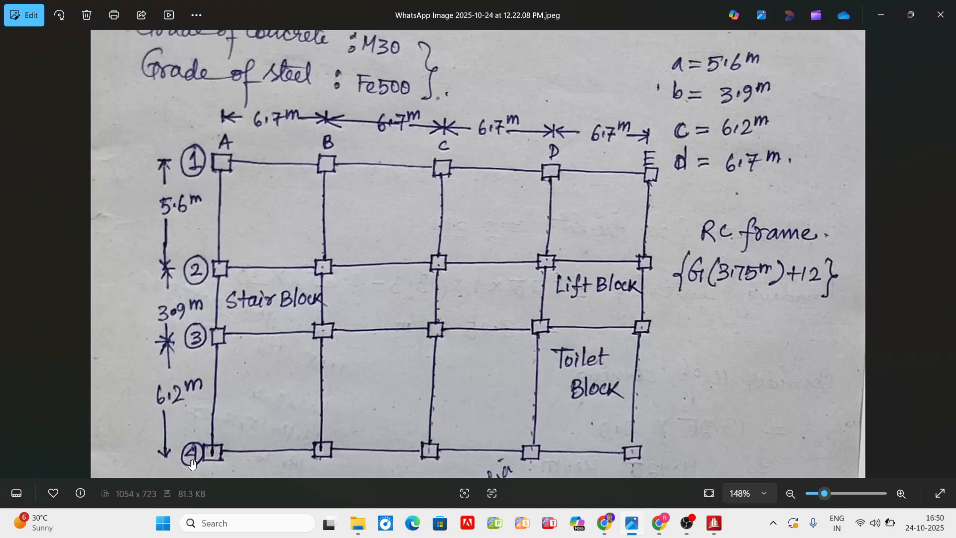
left_click(714, 526)
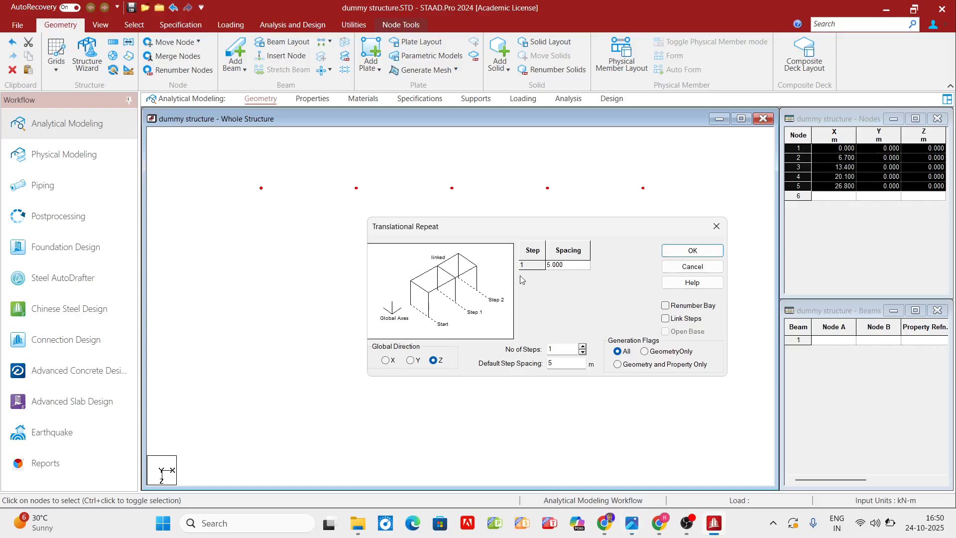
left_click(582, 346)
left_click(583, 346)
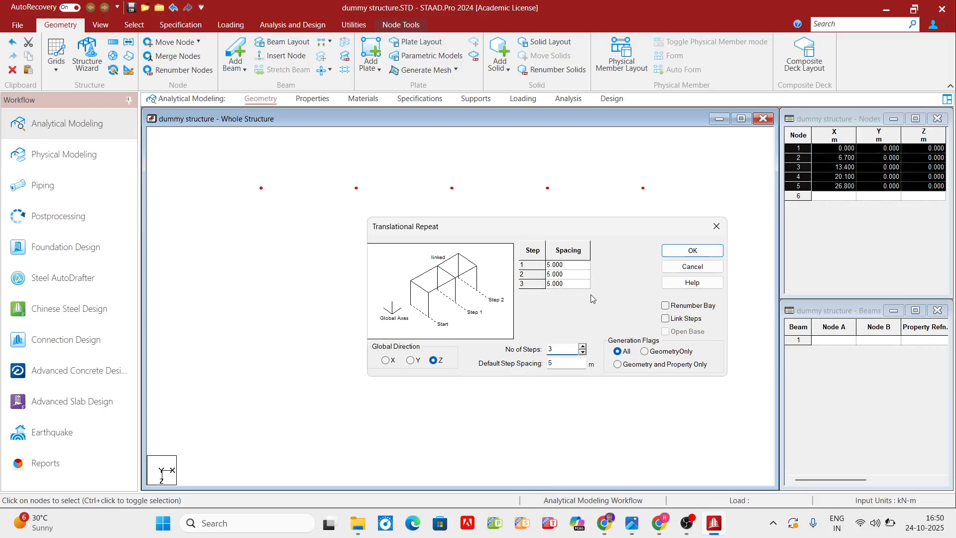
left_click(571, 274)
left_click(582, 351)
left_click(583, 351)
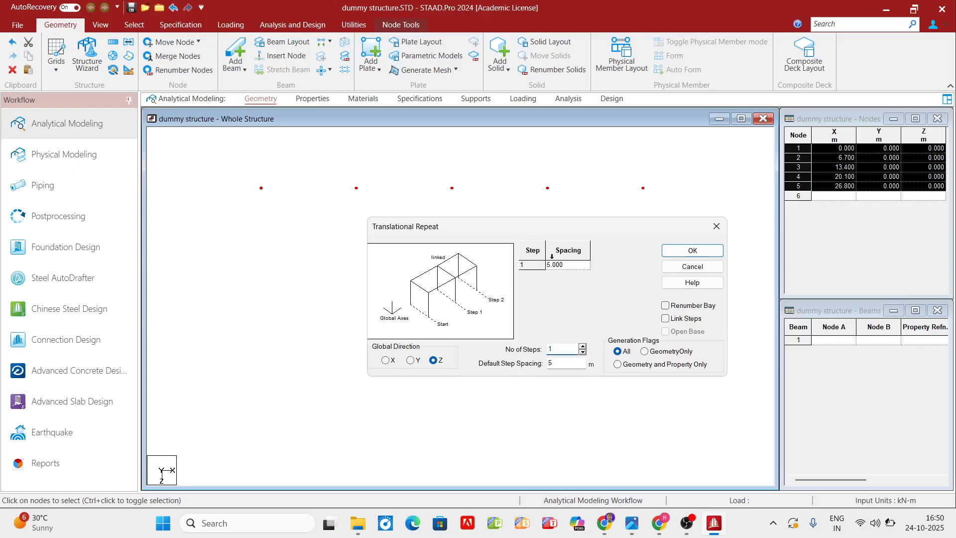
Repeat the selected row in global Z with 1 step at the plan's 5.6 m spacing, and clear the node selection.
left_click(563, 360)
left_click(630, 520)
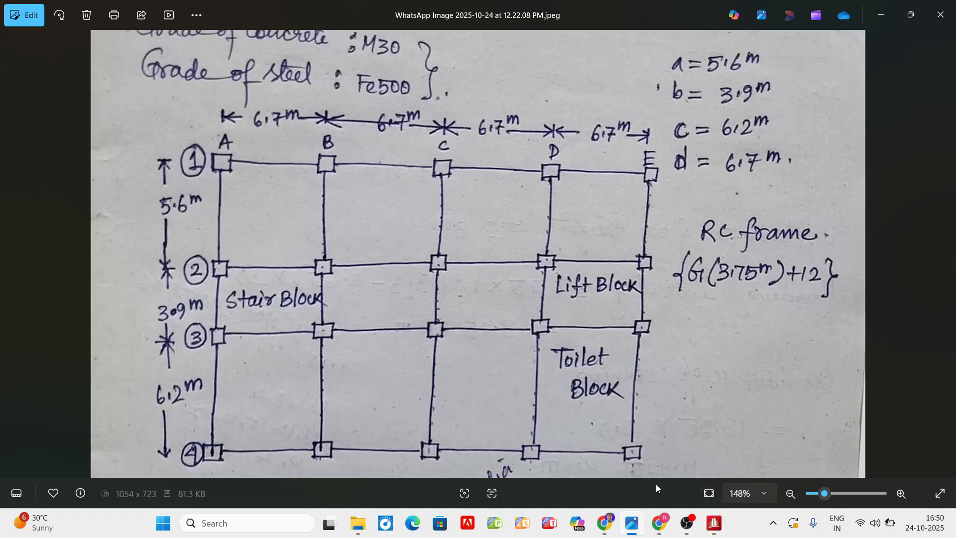
left_click(715, 522)
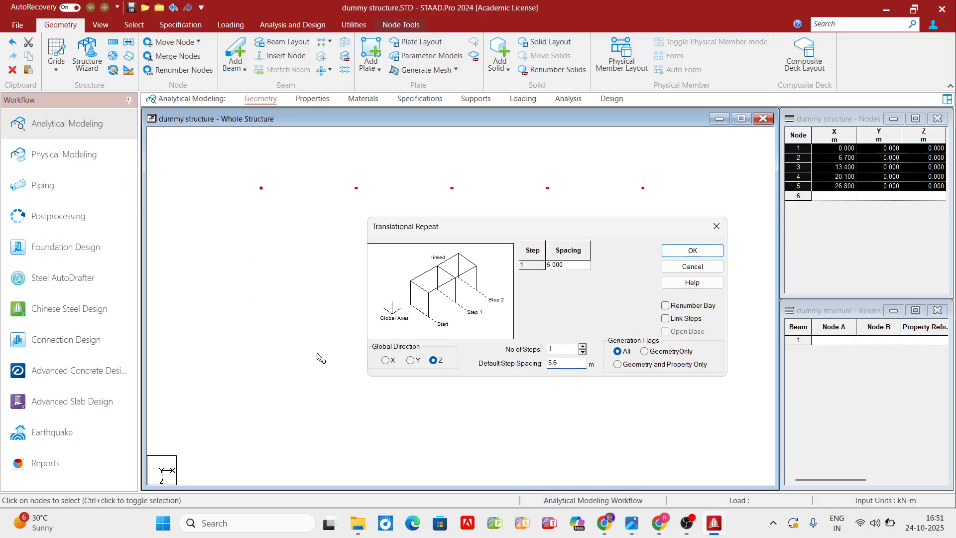
left_click(694, 252)
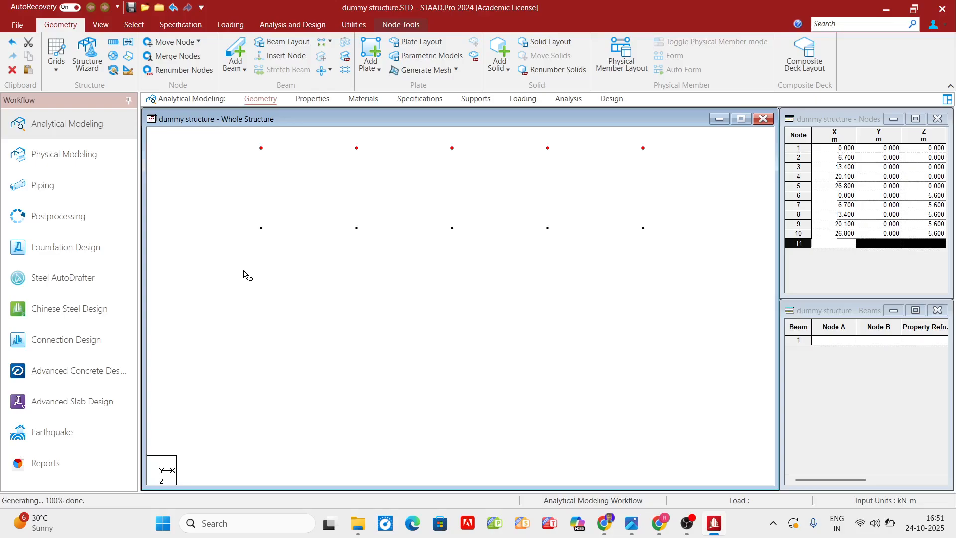
left_click(219, 282)
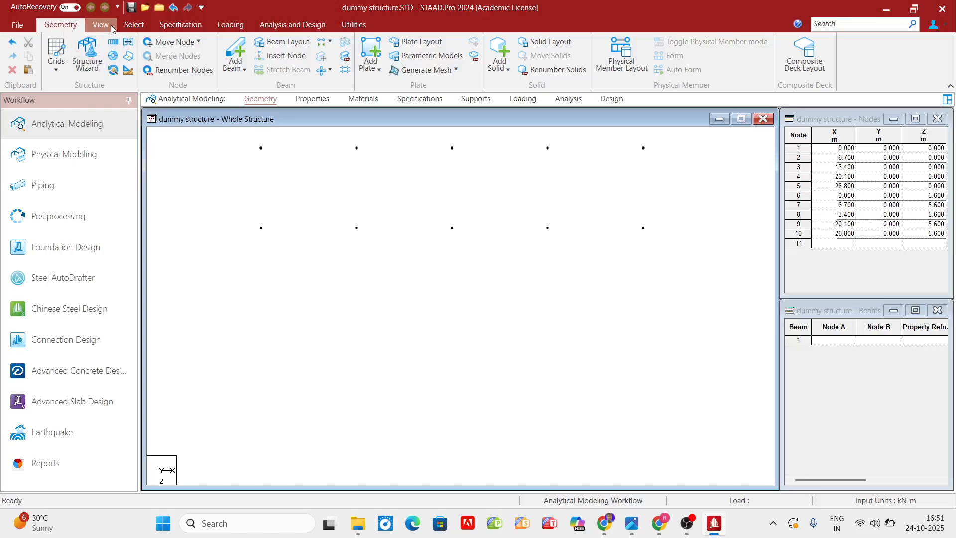
Measure the node-to-node distance between the first nodes of both rows, compare it with the hand-drawn plan, and remove the distance display.
left_click(354, 25)
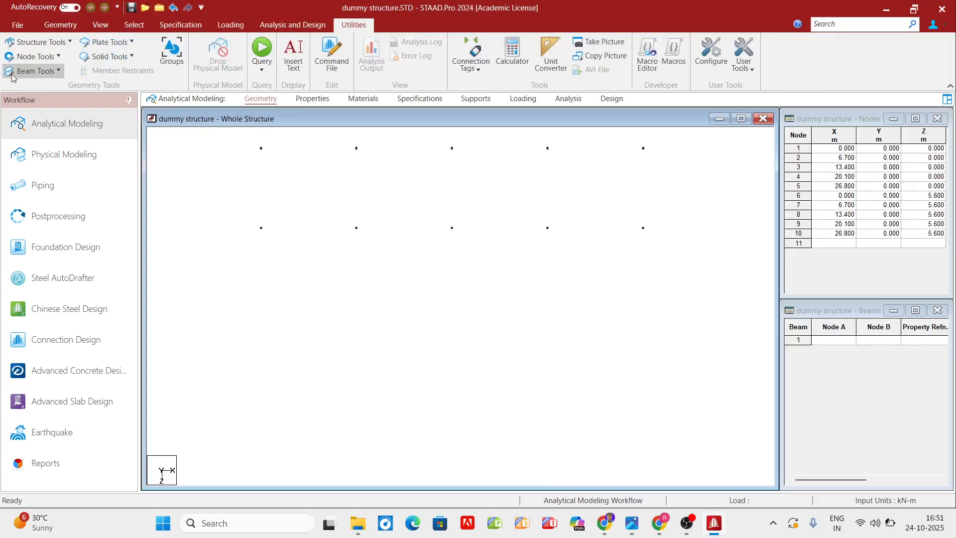
left_click(61, 56)
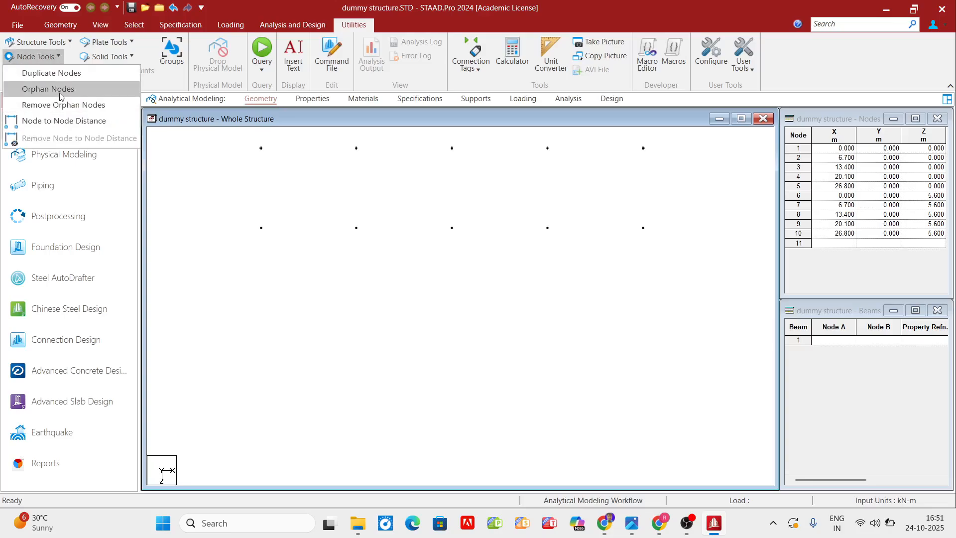
left_click(66, 117)
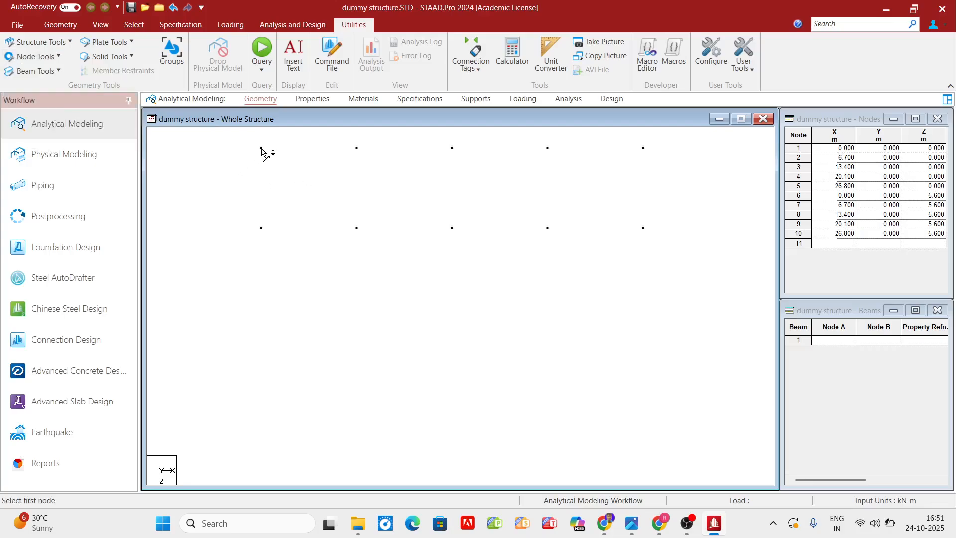
left_click(262, 150)
left_click(260, 228)
left_click(632, 523)
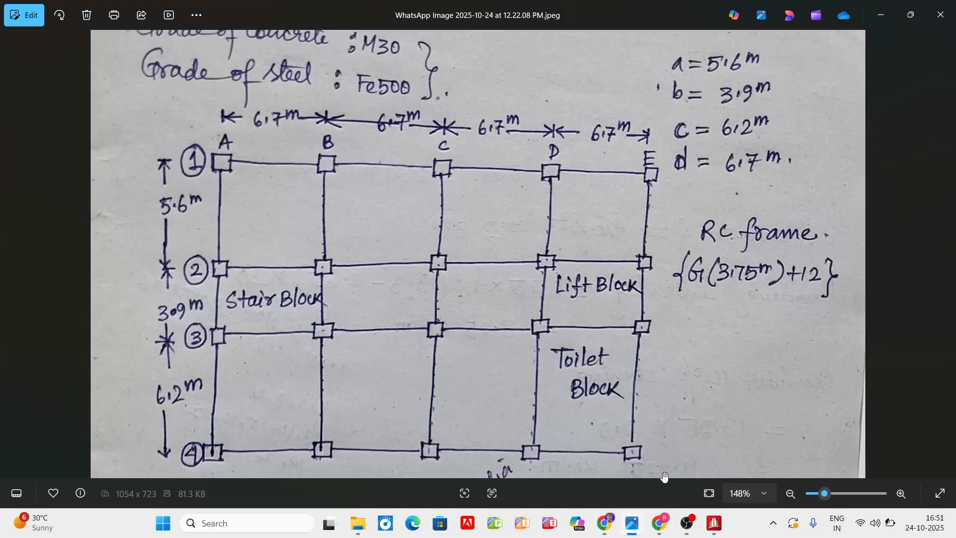
left_click(713, 523)
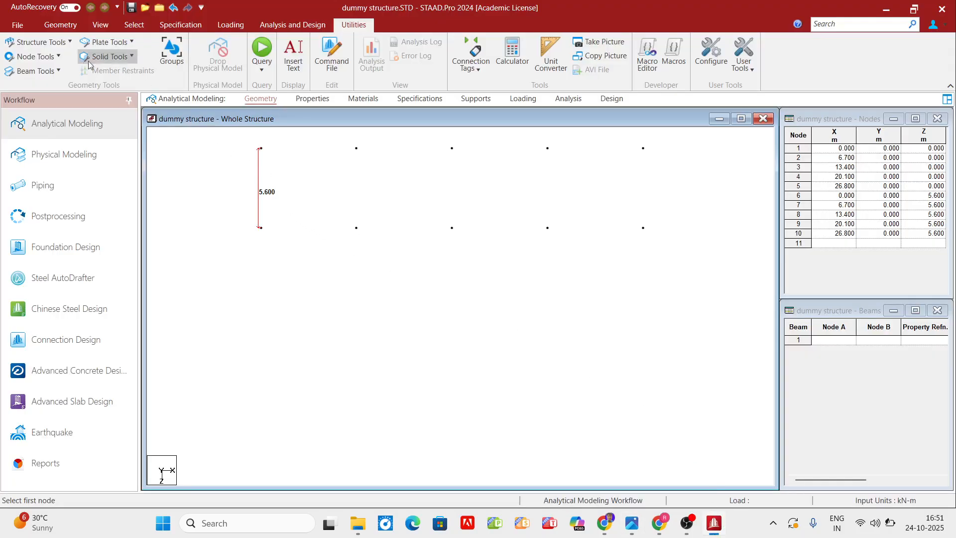
left_click(35, 56)
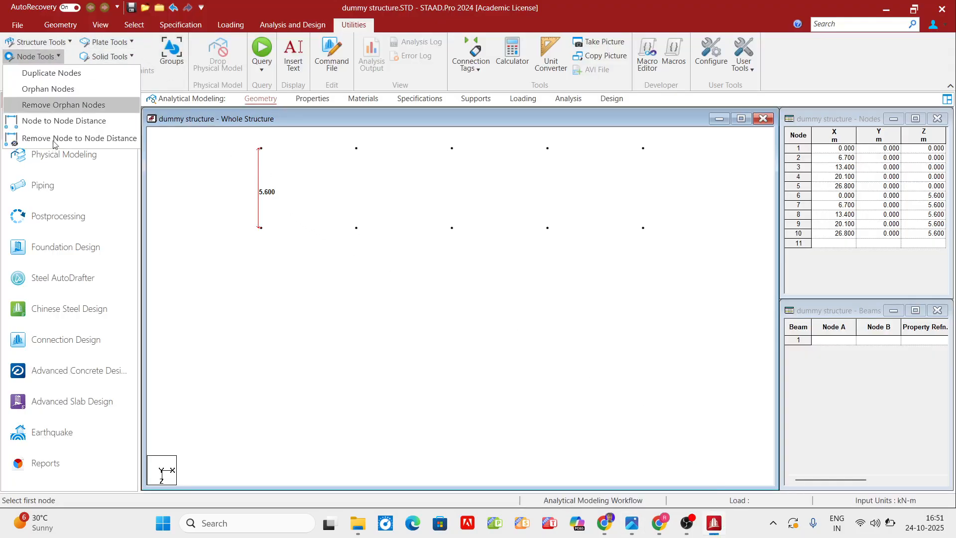
left_click(56, 142)
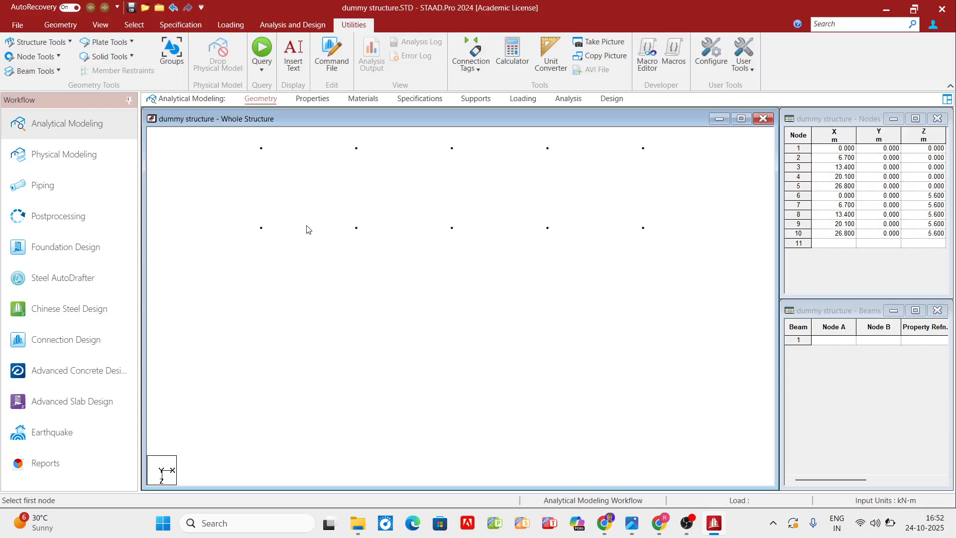
Check the spacing between grid lines 2 and 3 in the hand-drawn plan and activate the Nodes Cursor for selection.
left_click(632, 523)
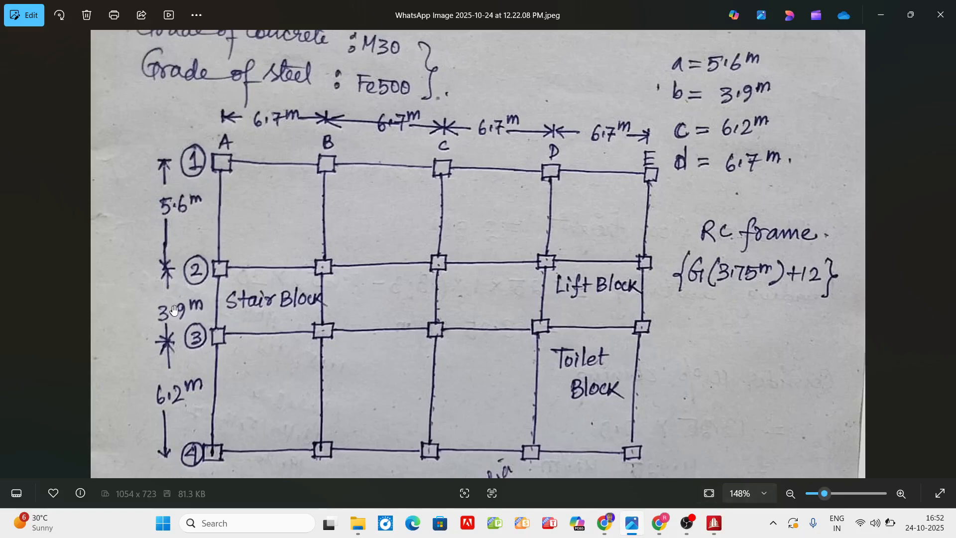
left_click(714, 521)
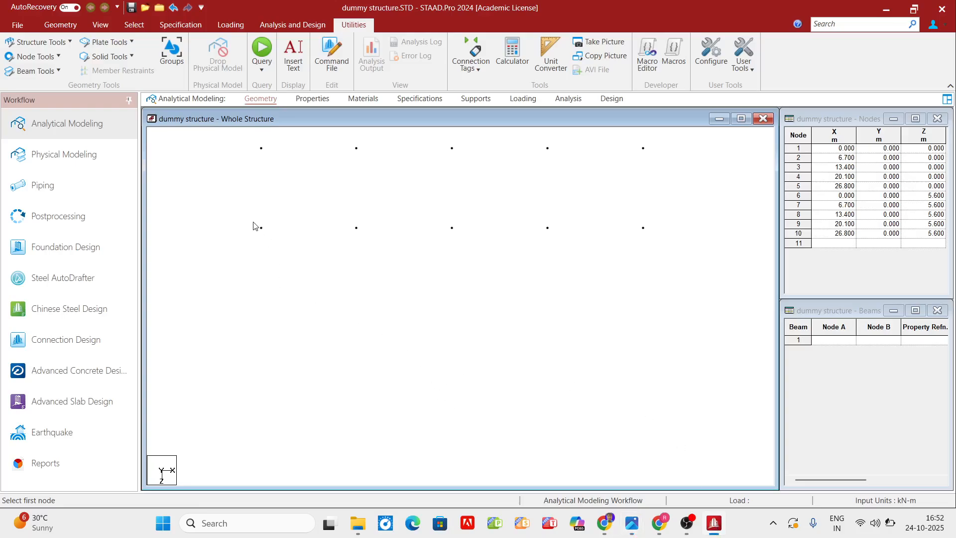
right_click(238, 283)
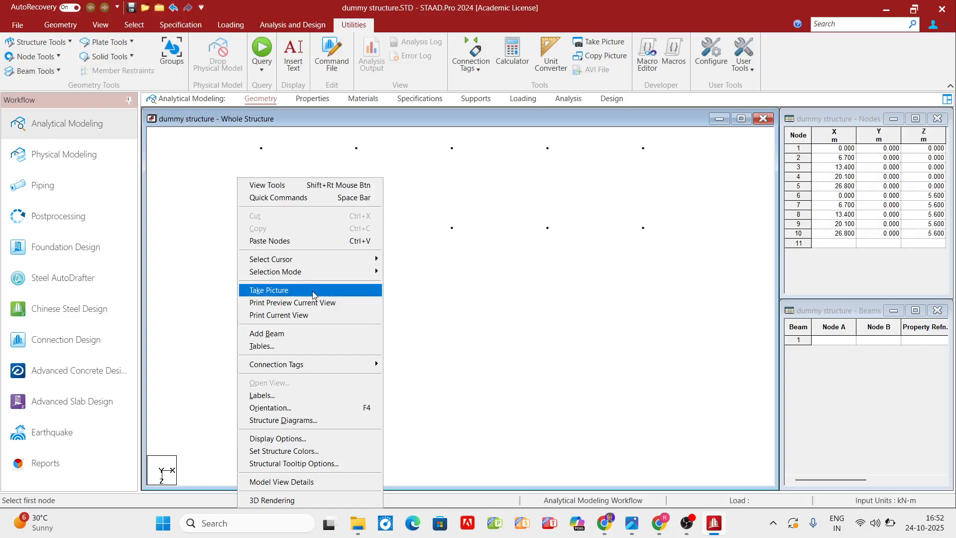
mouse_move(366, 275)
left_click(159, 268)
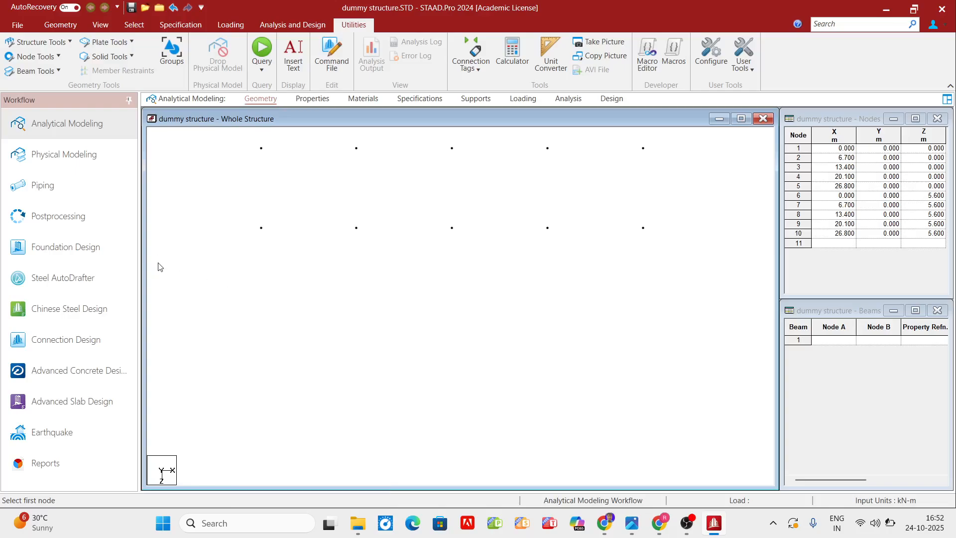
right_click(300, 276)
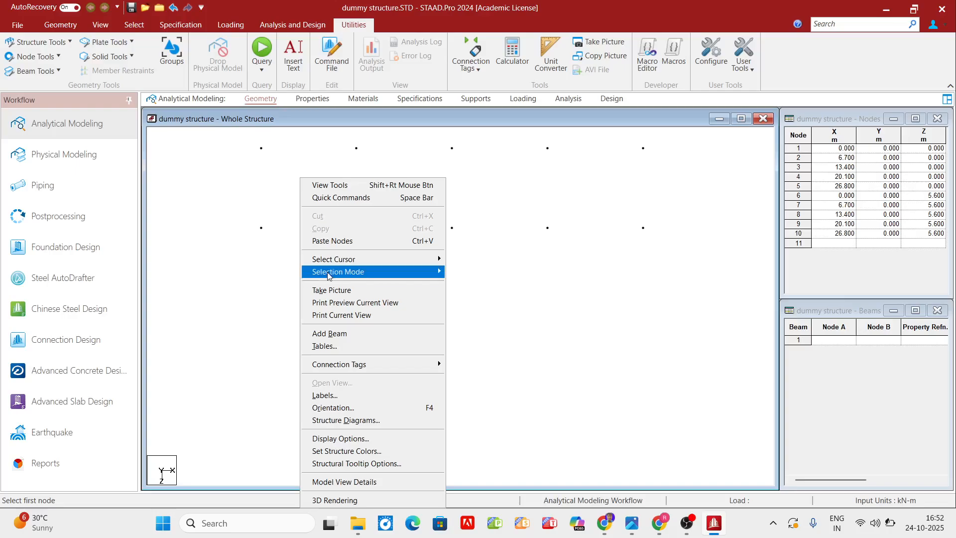
mouse_move(308, 273)
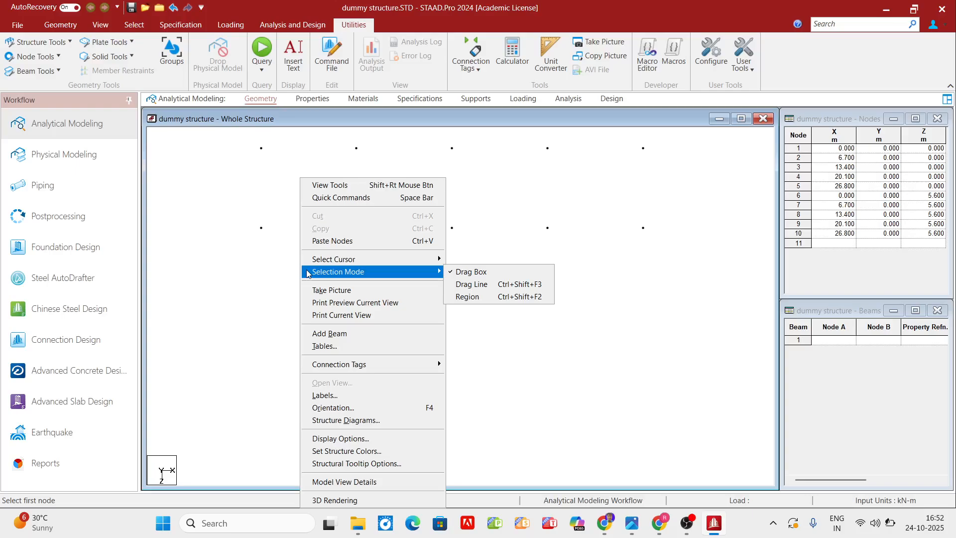
left_click(249, 295)
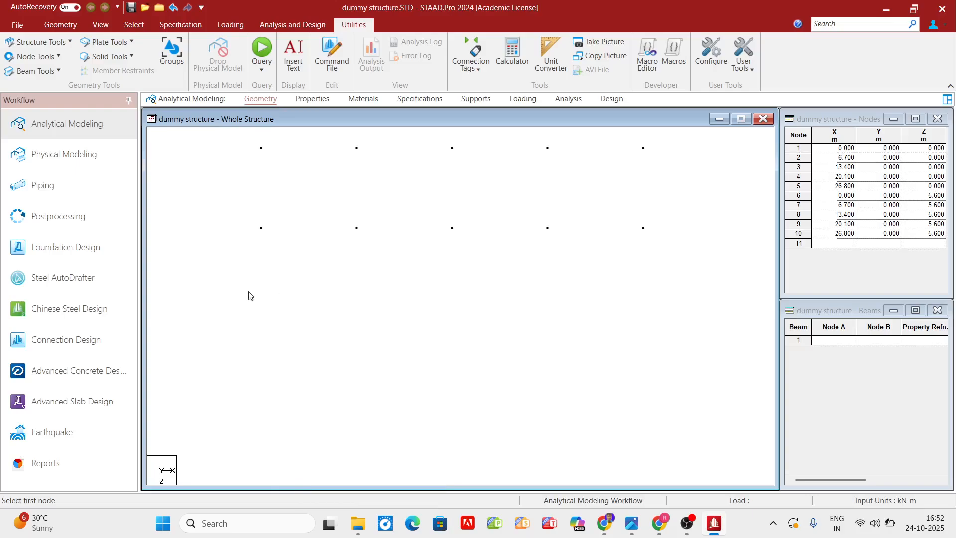
right_click(250, 296)
mouse_move(390, 273)
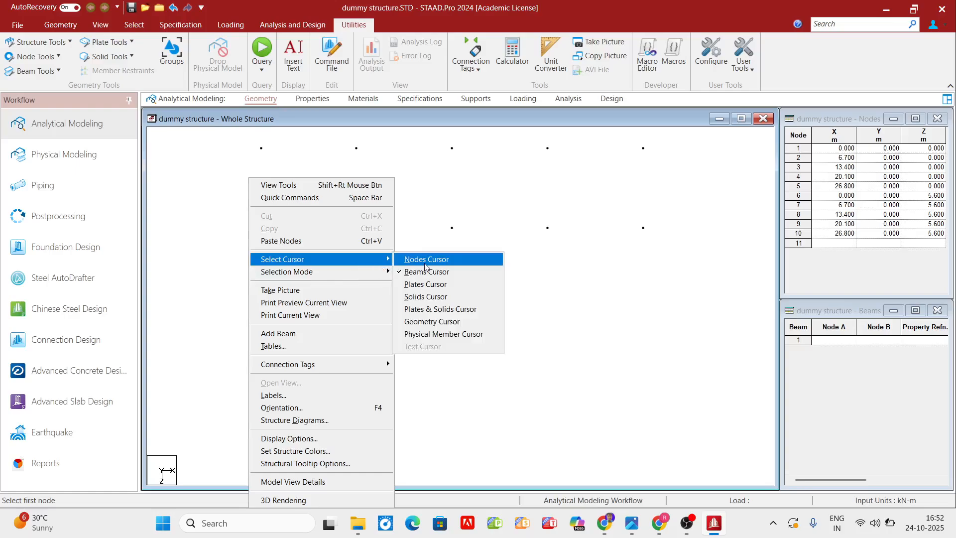
left_click(426, 261)
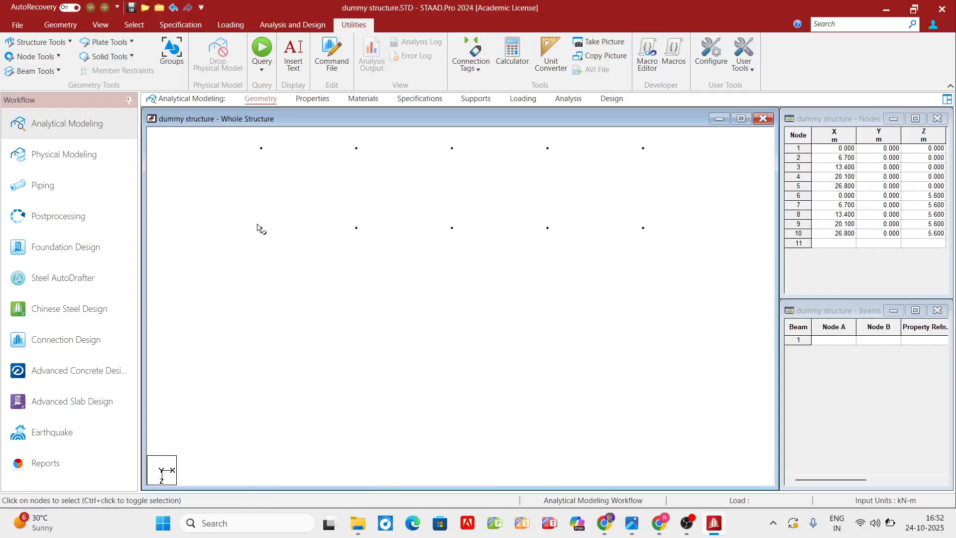
Select the five nodes of the second row and repeat them in global Z with 1 step at the plan's 3.9 m spacing.
left_click_drag(244, 215, 665, 240)
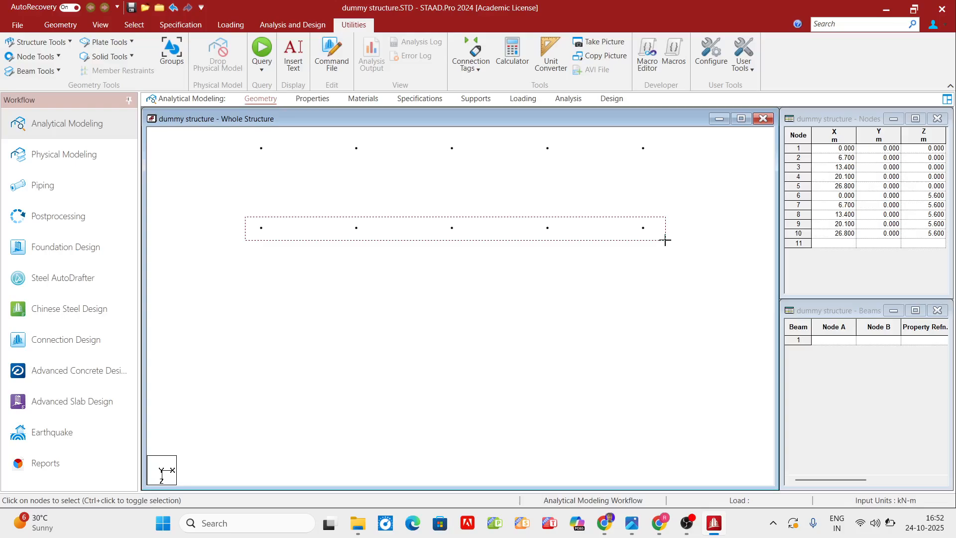
left_click_drag(665, 240, 665, 240)
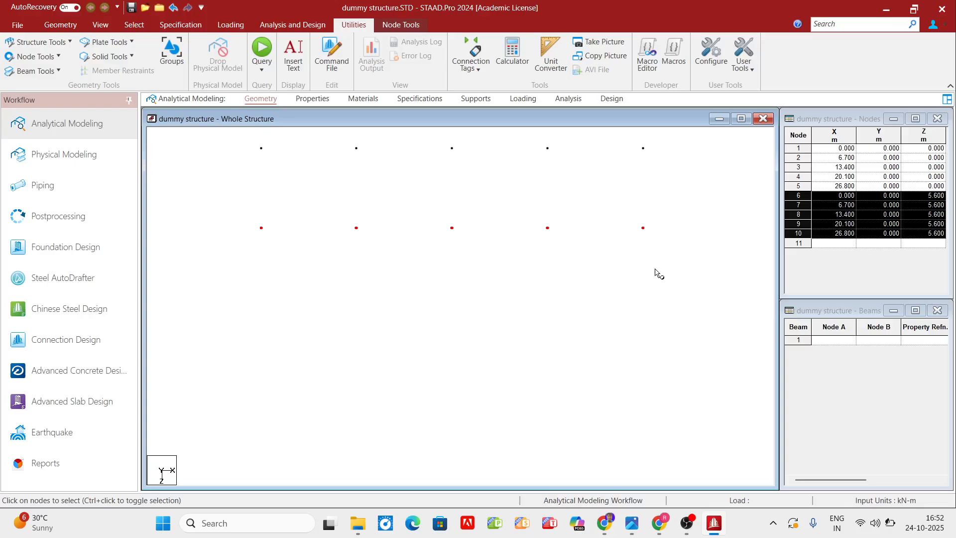
left_click(59, 24)
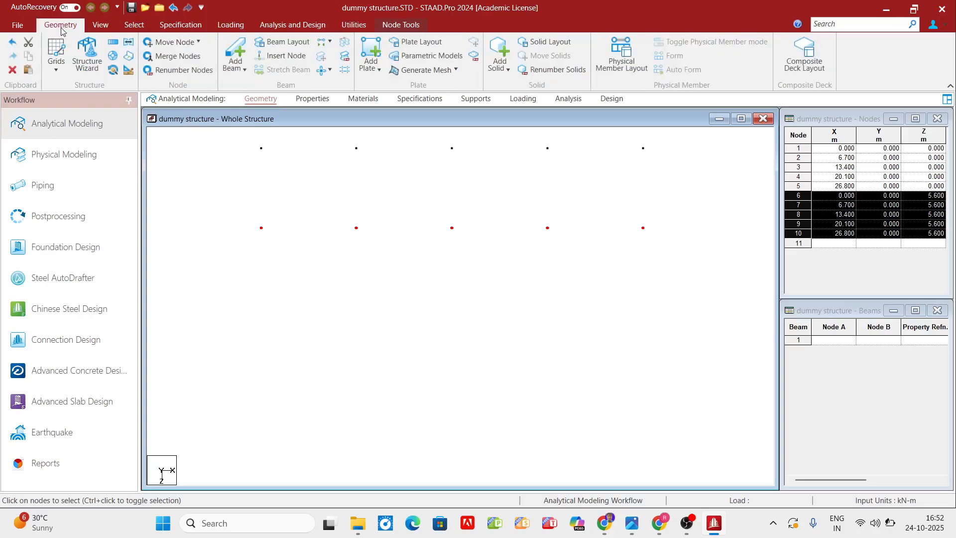
left_click(119, 45)
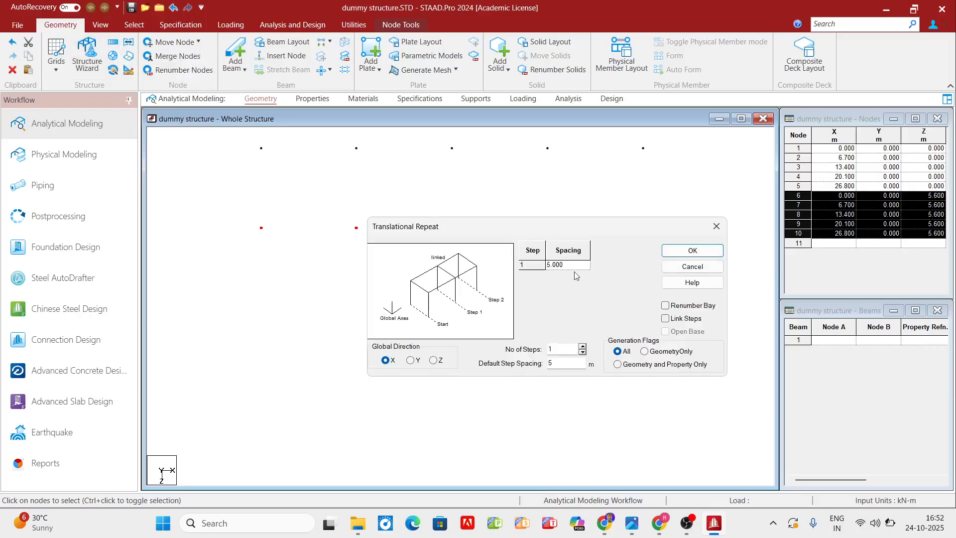
left_click_drag(604, 228, 539, 297)
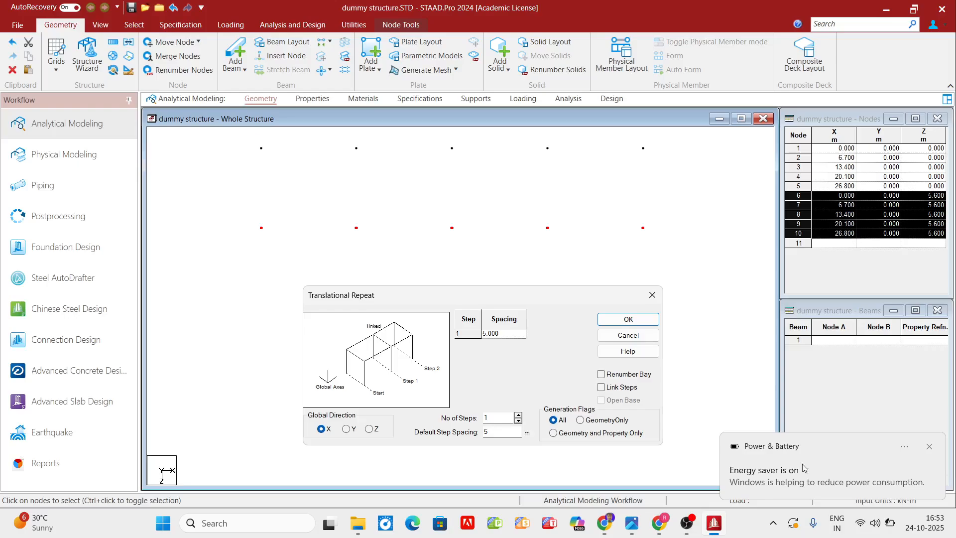
left_click(928, 446)
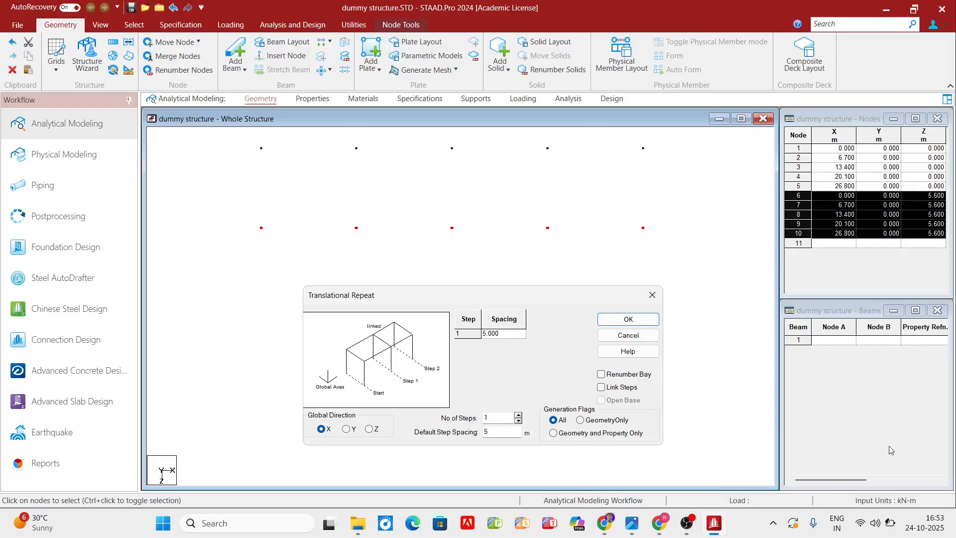
left_click(369, 429)
left_click(632, 523)
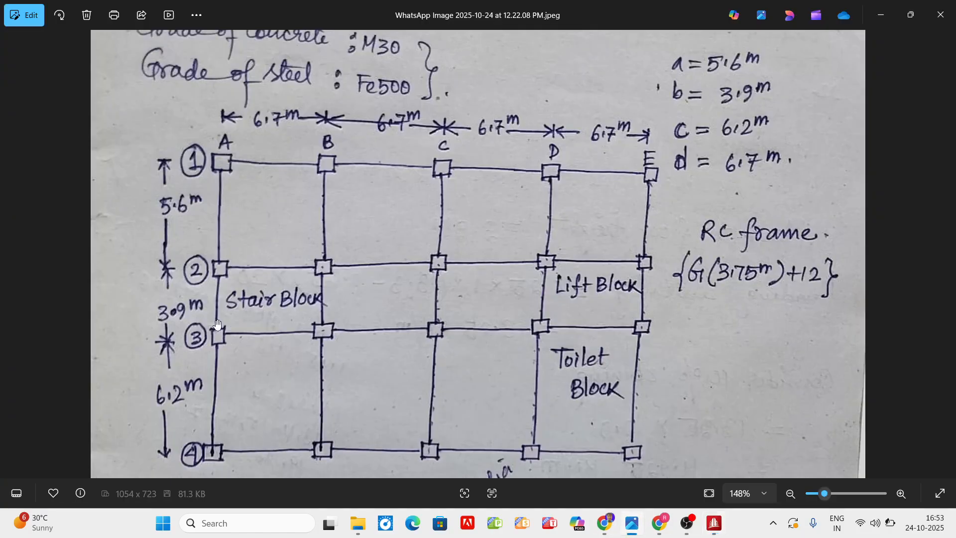
left_click(628, 524)
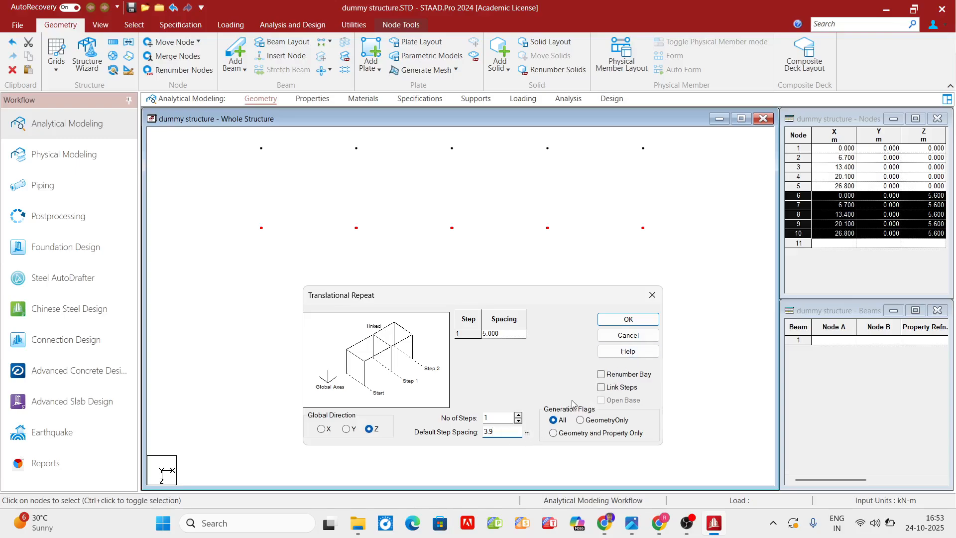
left_click(627, 319)
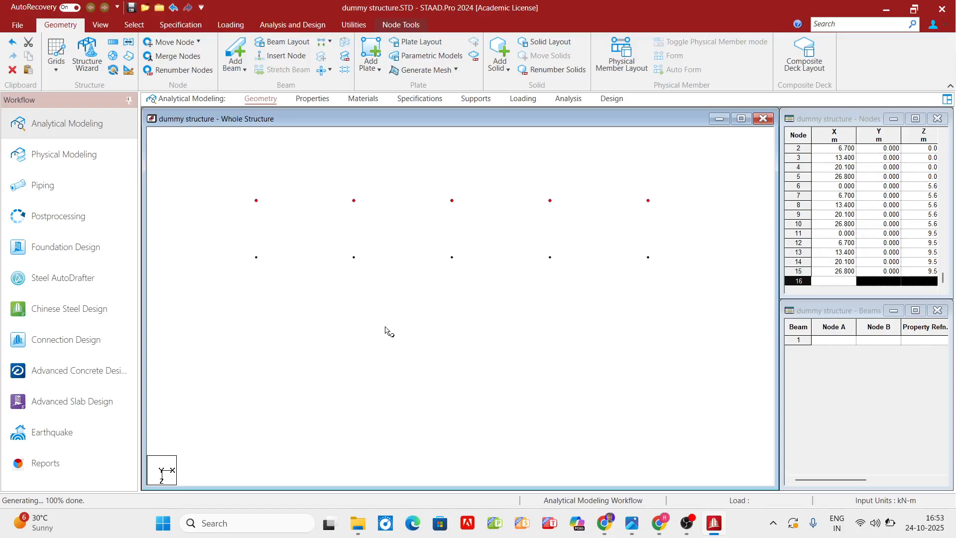
Compare the three rows of nodes with the hand-drawn plan and clear the node selection.
scroll(385, 325, "up", 3)
scroll(385, 324, "up", 4)
scroll(380, 268, "down", 1)
middle_click_drag(381, 267, 368, 293)
scroll(359, 287, "up", 1)
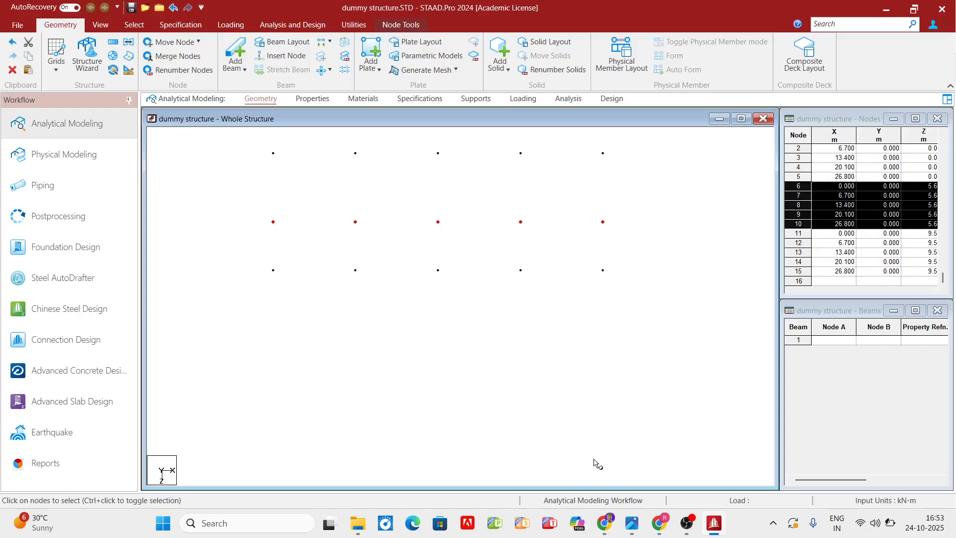
left_click(631, 527)
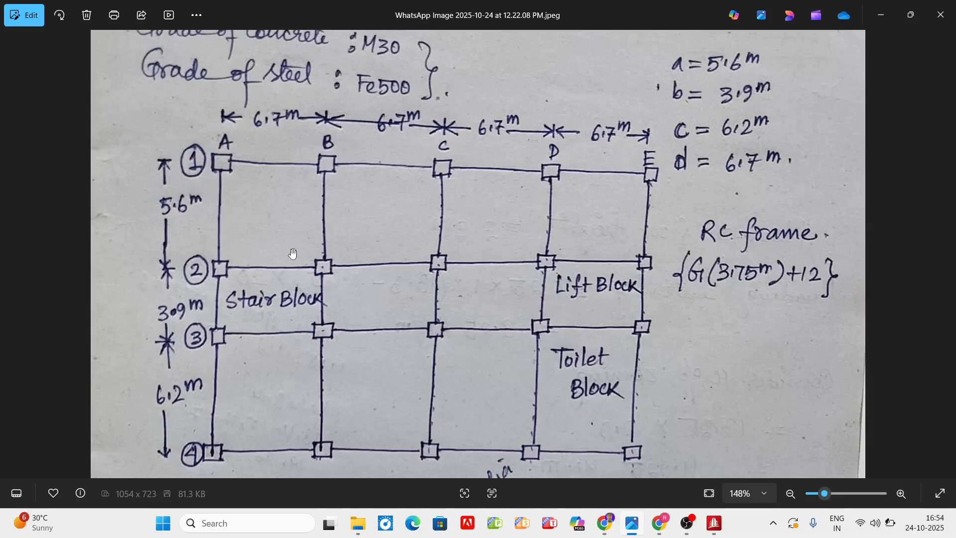
left_click(714, 523)
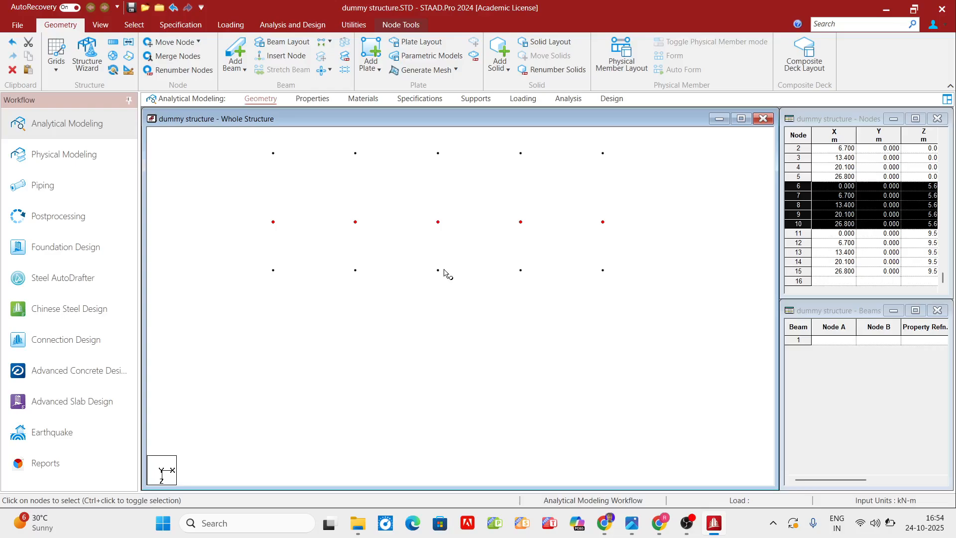
left_click(253, 398)
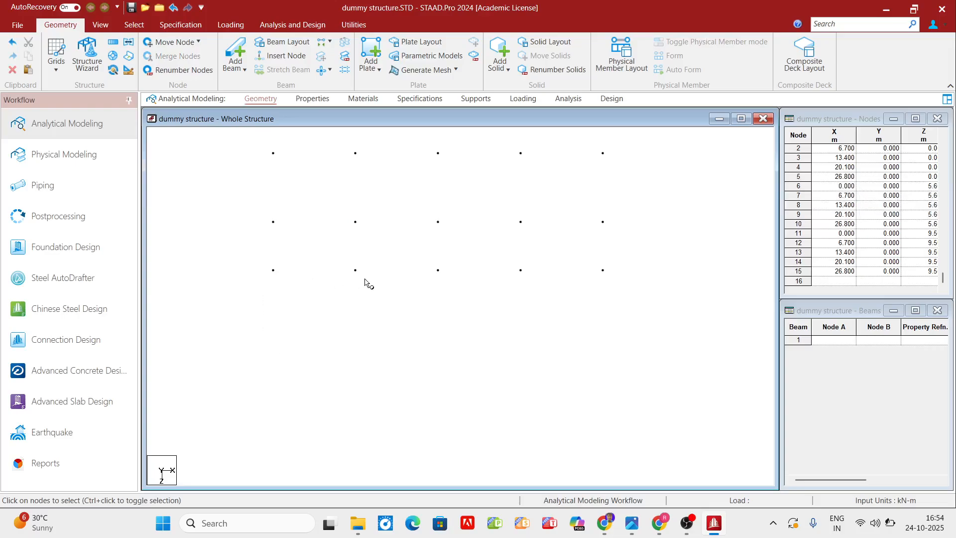
Select the third row of nodes, repeat it in global Z with 1 step at the plan's 6.2 m spacing, and clear the selection.
middle_click_drag(367, 282, 379, 309)
left_click_drag(274, 288, 636, 306)
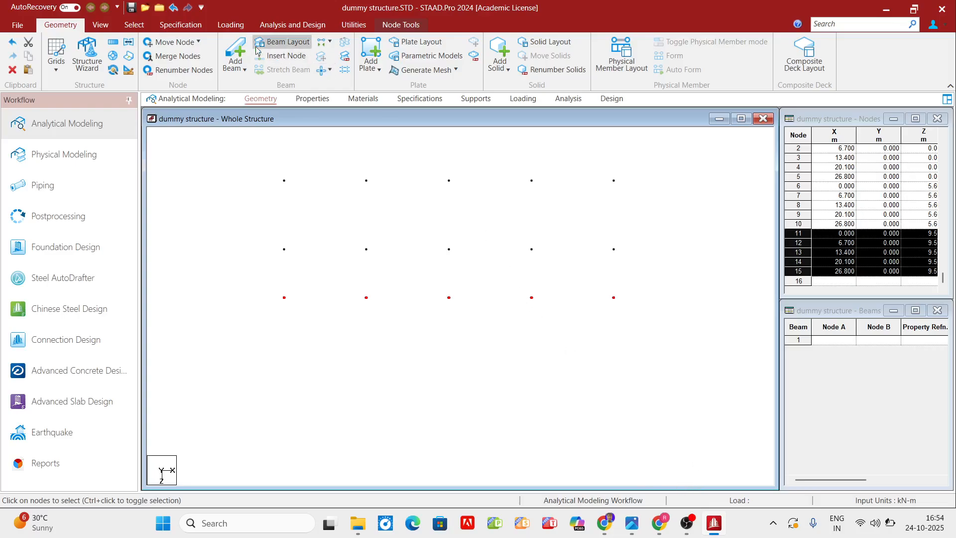
left_click(113, 42)
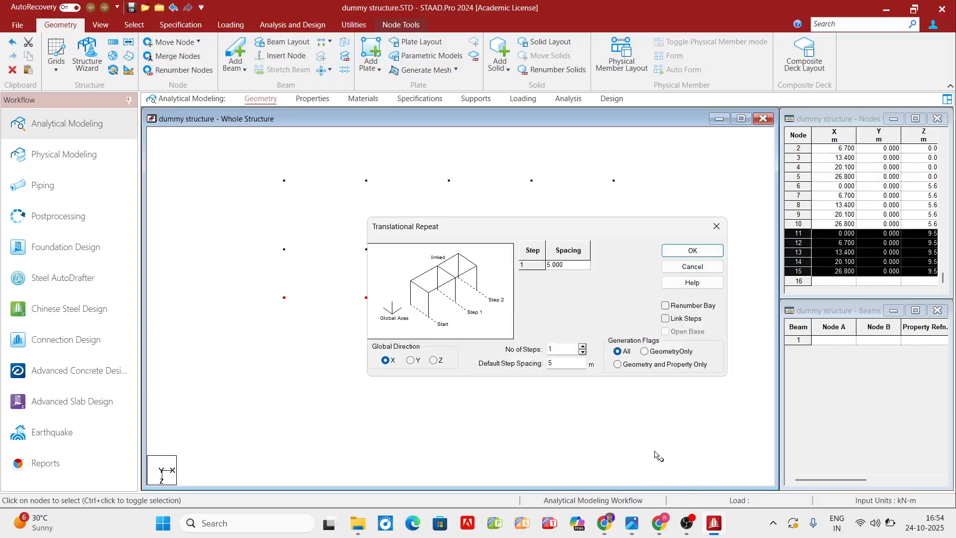
left_click(632, 523)
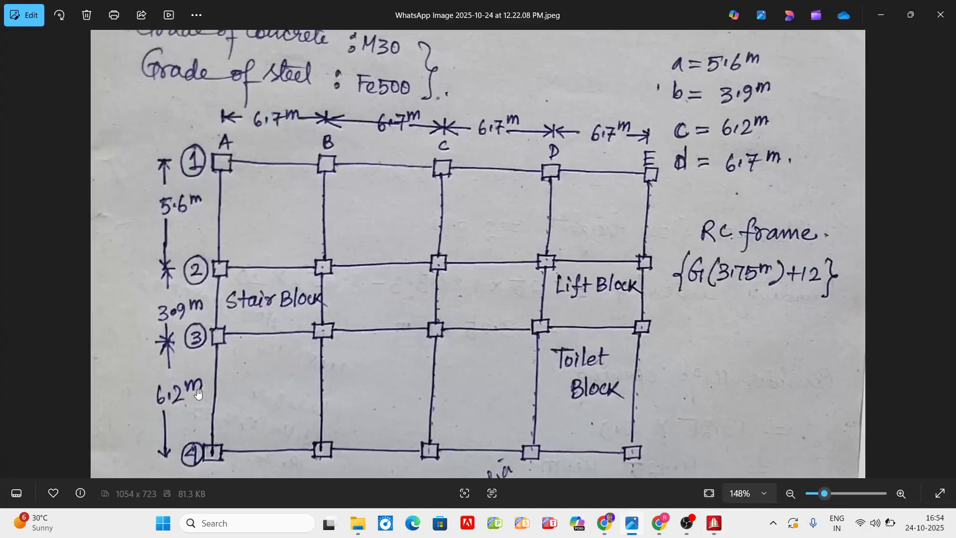
left_click(714, 522)
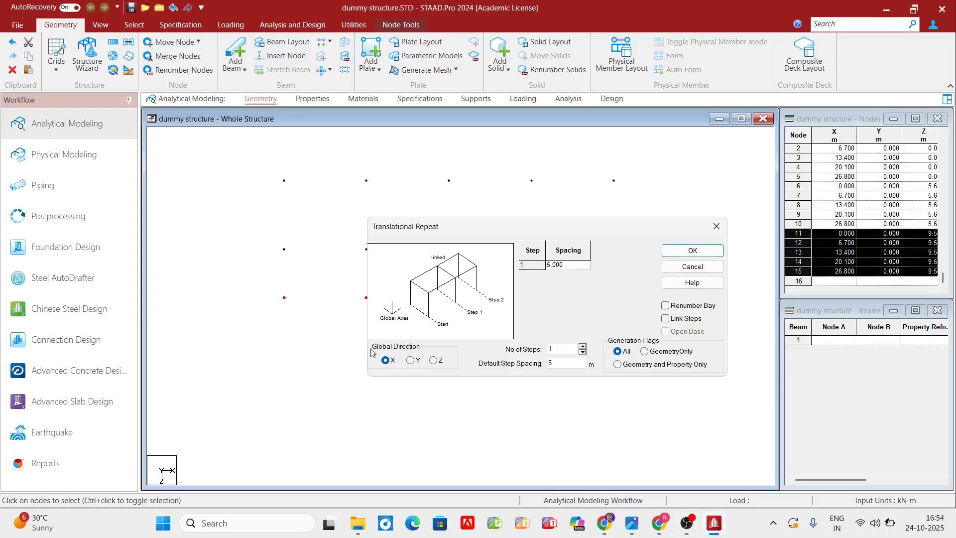
left_click(433, 360)
left_click(553, 362)
left_click(629, 522)
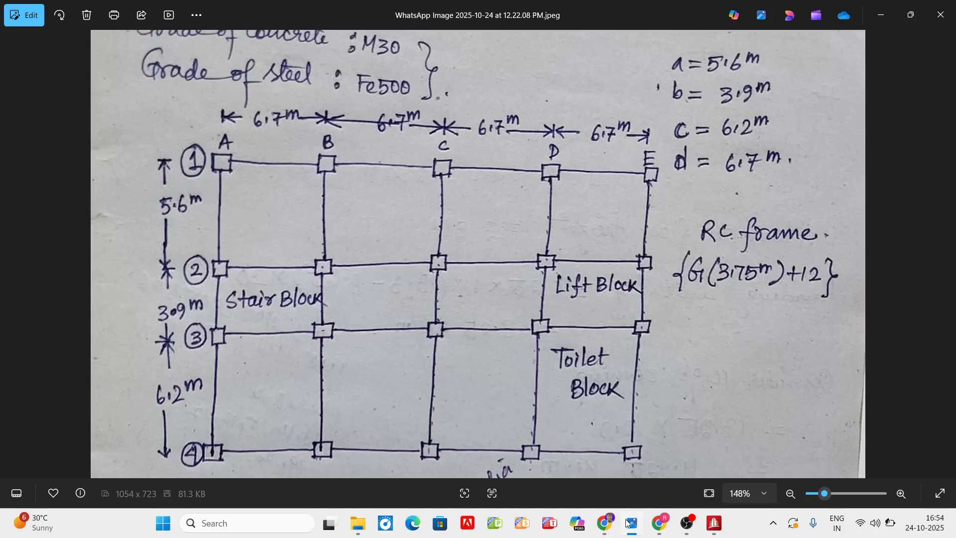
left_click(630, 523)
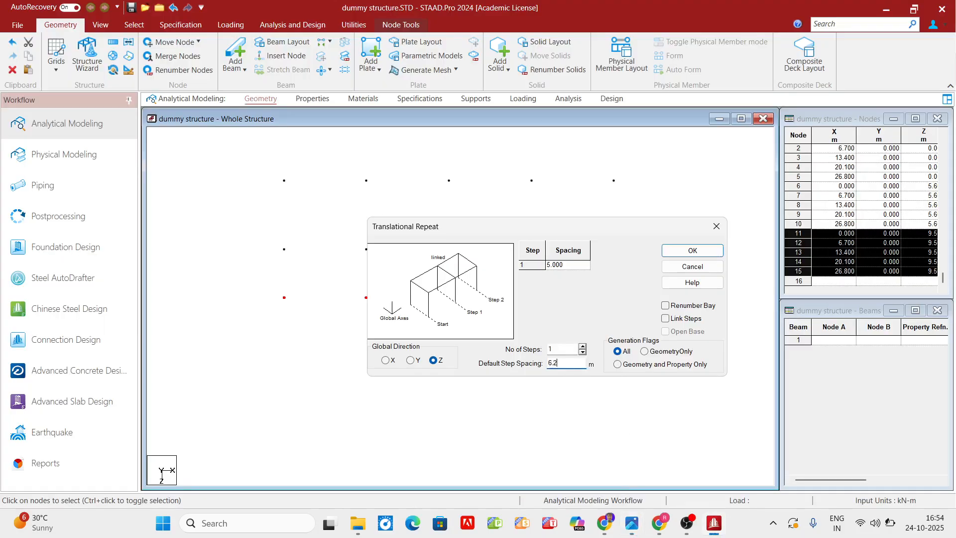
left_click(693, 251)
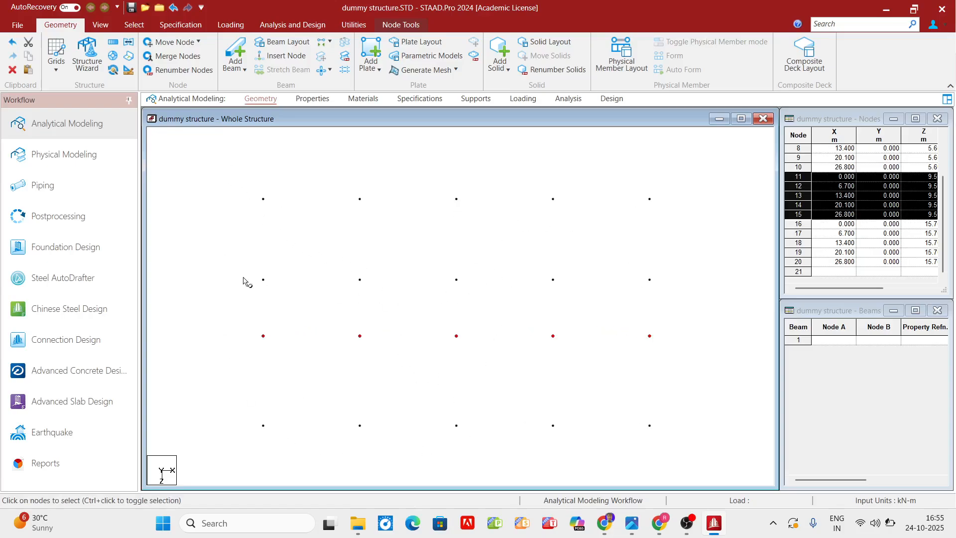
left_click(227, 276)
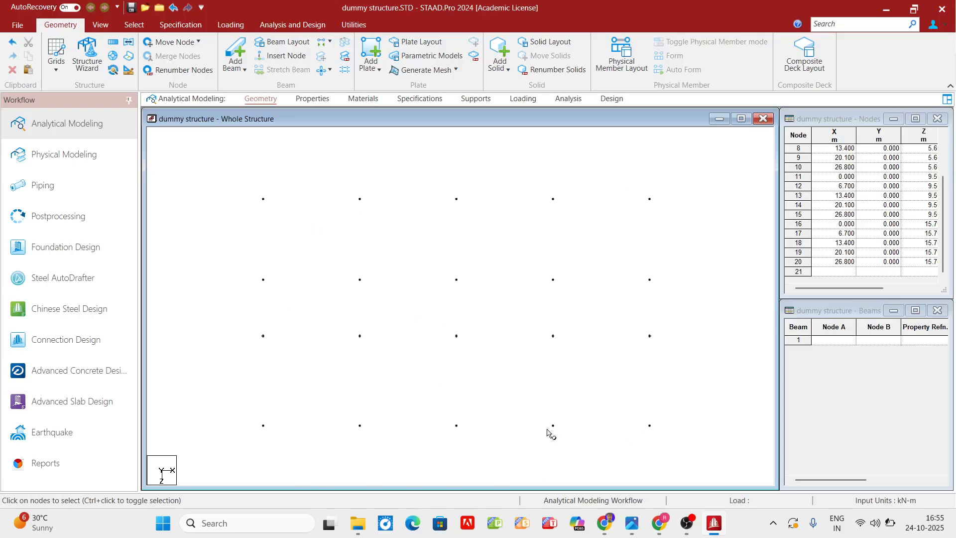
Check the beam layout in the hand-drawn plan and add a beam between the first two nodes of the first row.
left_click(631, 522)
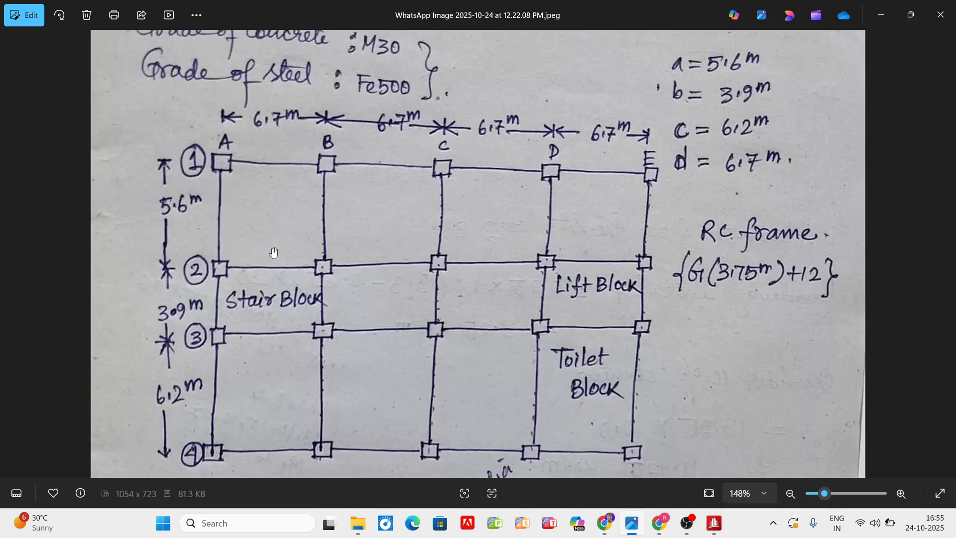
left_click(714, 523)
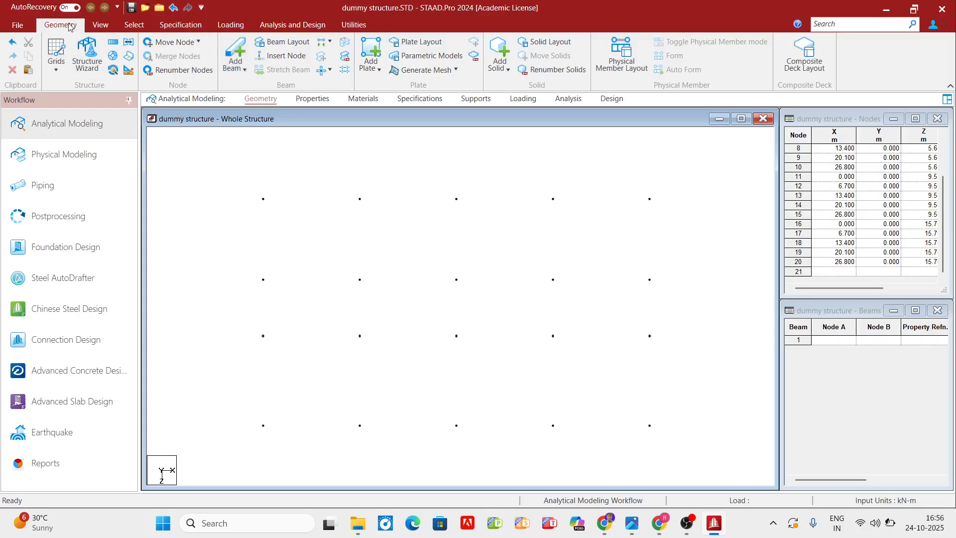
left_click(231, 54)
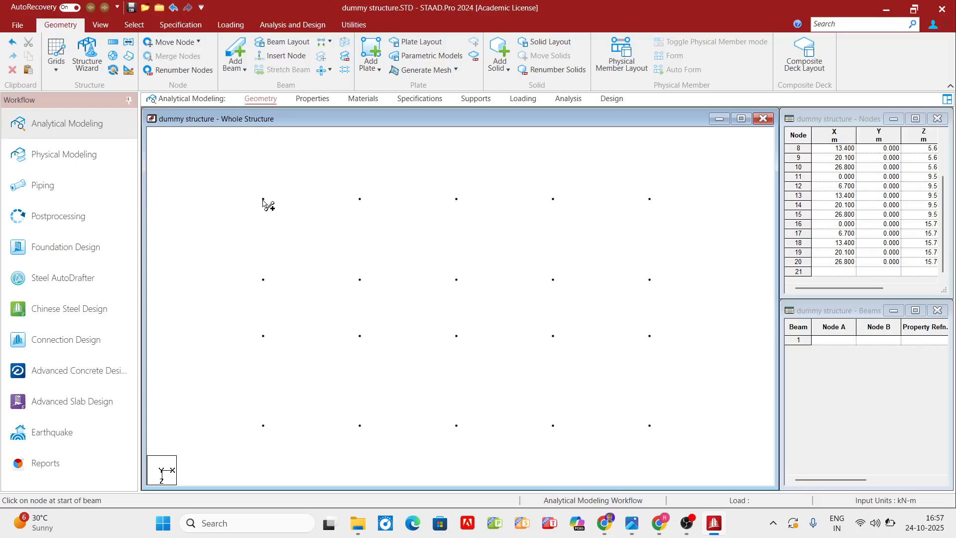
left_click_drag(262, 199, 364, 203)
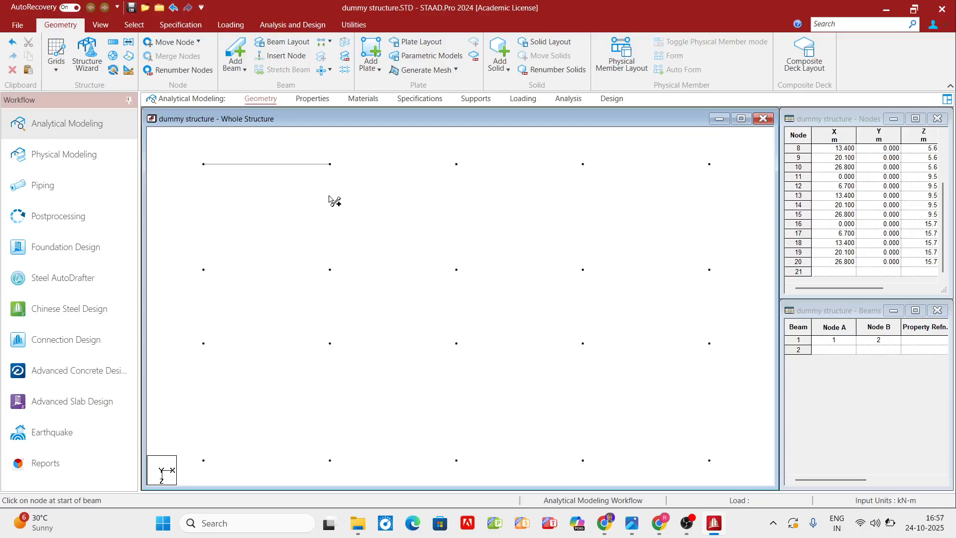
Select all nodes of the grid and connect them with beams along the X axis.
scroll(318, 230, "up", 1)
scroll(318, 228, "up", 8)
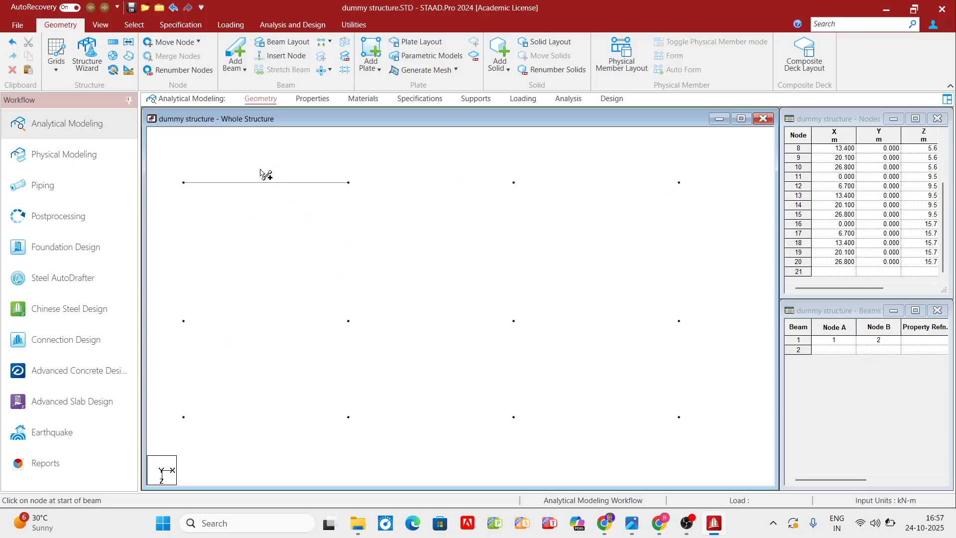
scroll(260, 170, "down", 9)
scroll(330, 248, "down", 2)
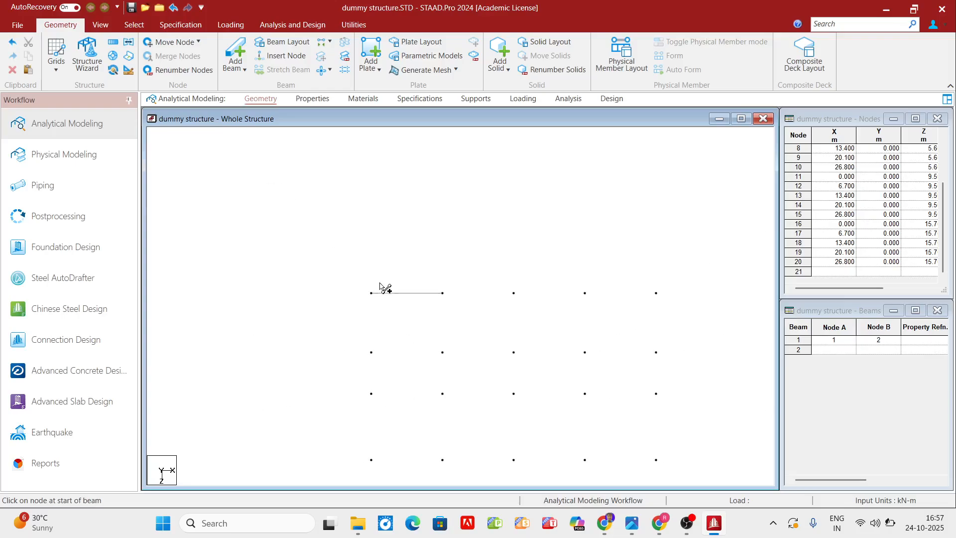
middle_click_drag(402, 321, 306, 228)
left_click(135, 26)
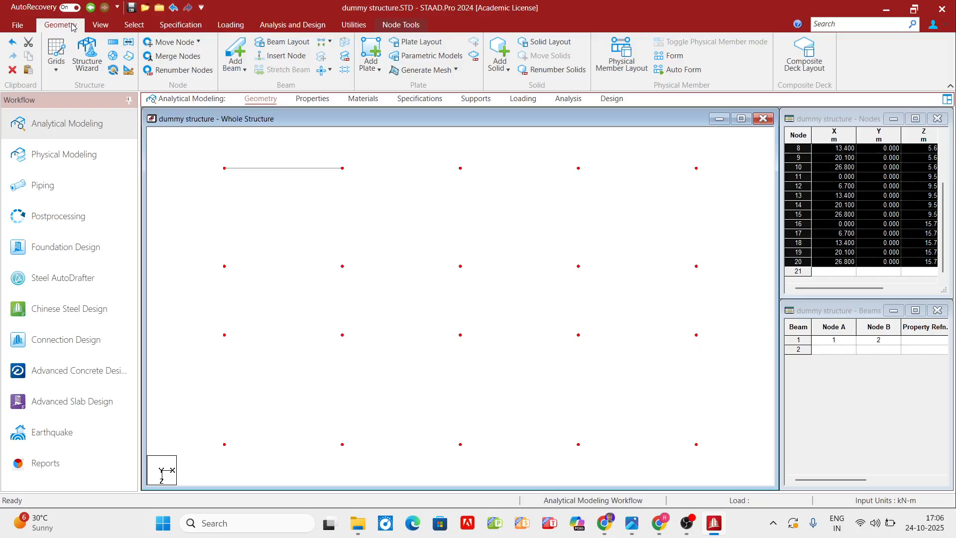
left_click(328, 45)
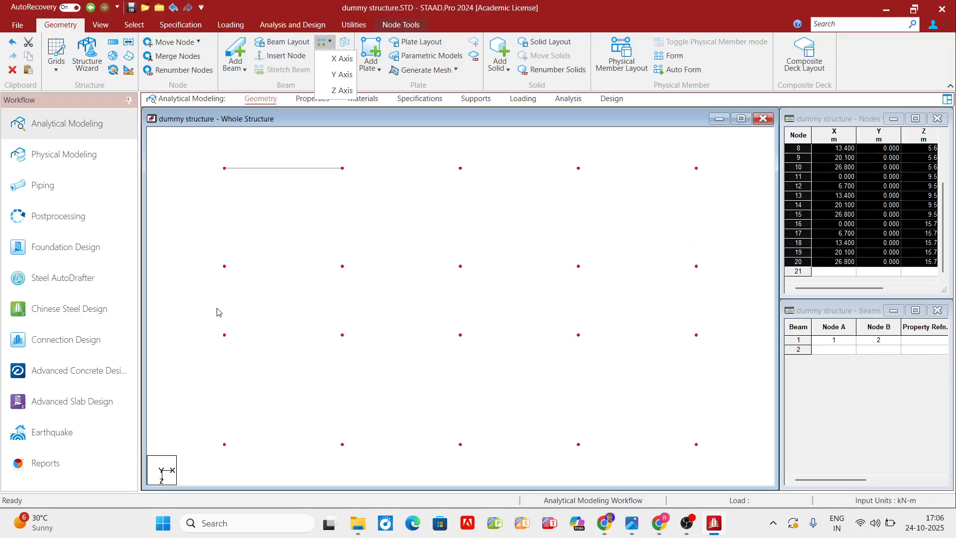
left_click(344, 64)
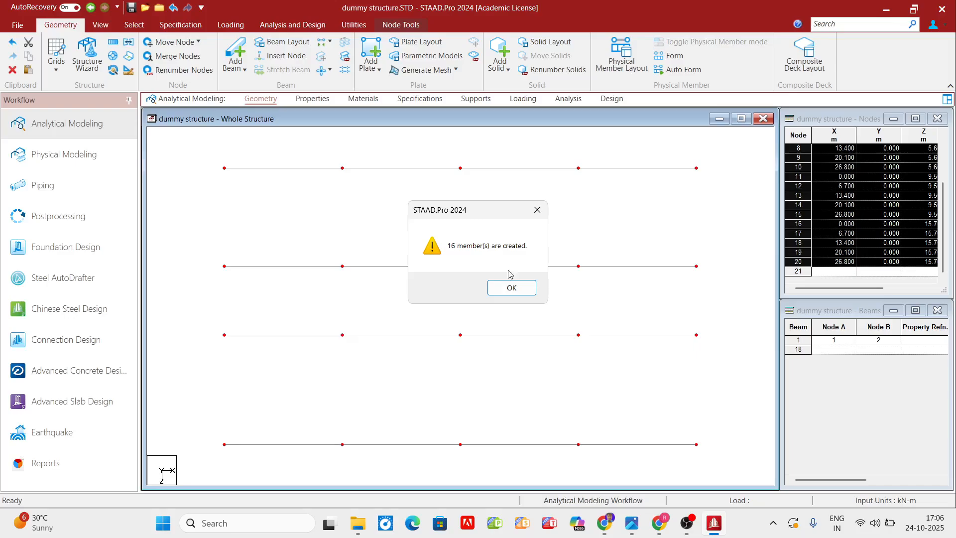
left_click(505, 288)
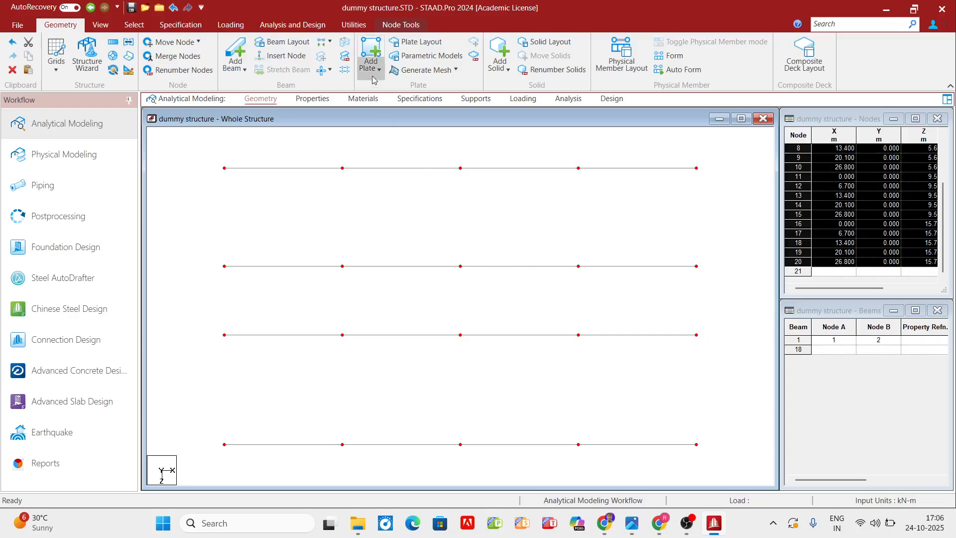
Try to connect the selected nodes with beams along the Y axis.
left_click(328, 43)
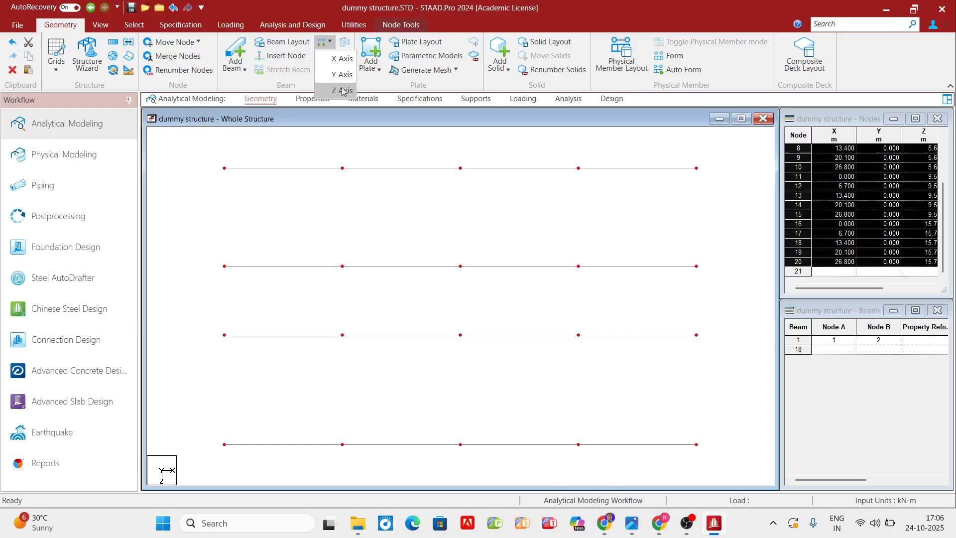
left_click(341, 75)
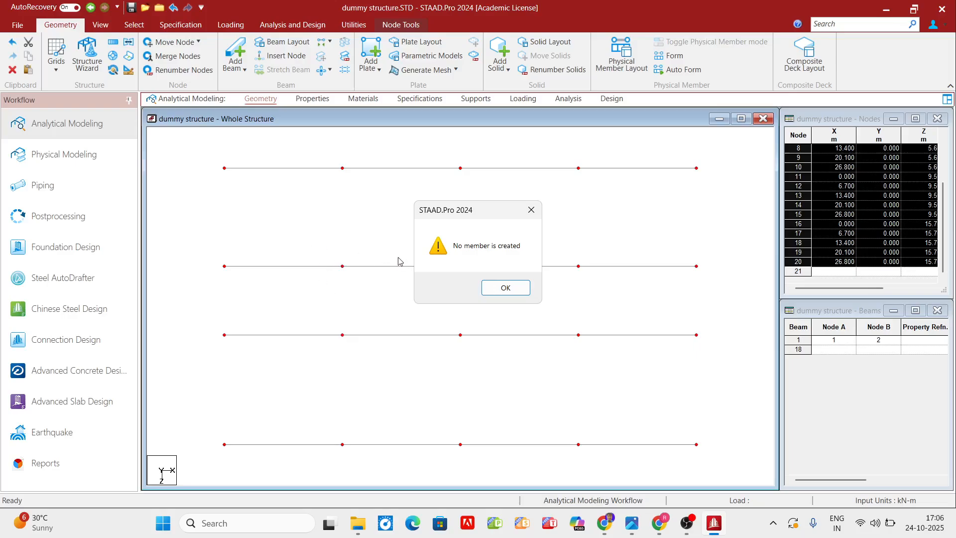
left_click(503, 290)
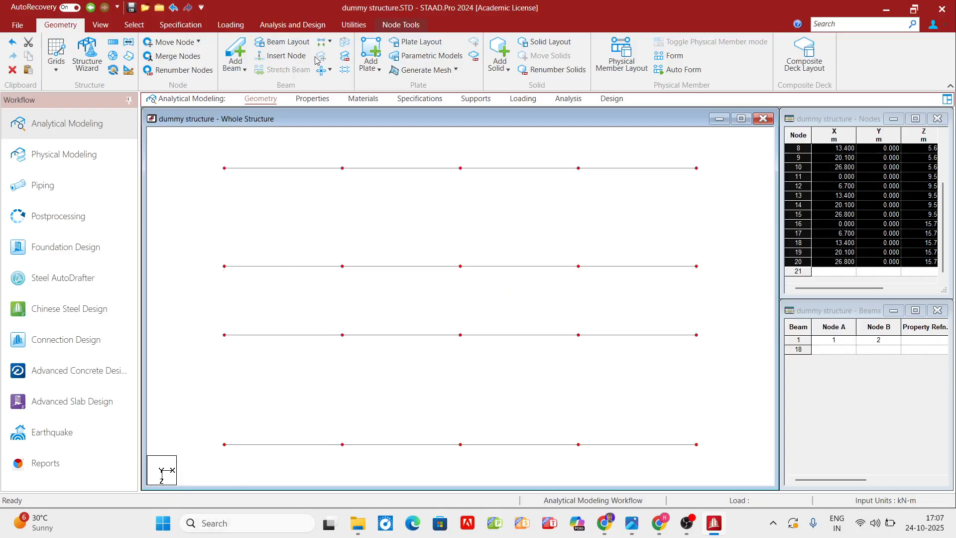
Connect the selected nodes with beams along the Z axis.
left_click(330, 45)
left_click(343, 91)
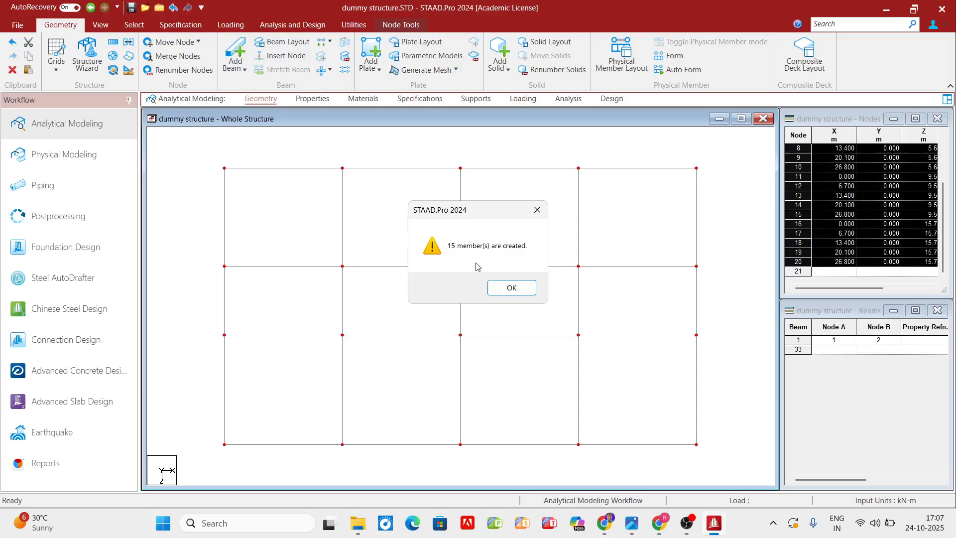
Close the member creation message, clear the node selection and compare the beam grid with the hand-drawn plan in the photo viewer.
left_click(521, 294)
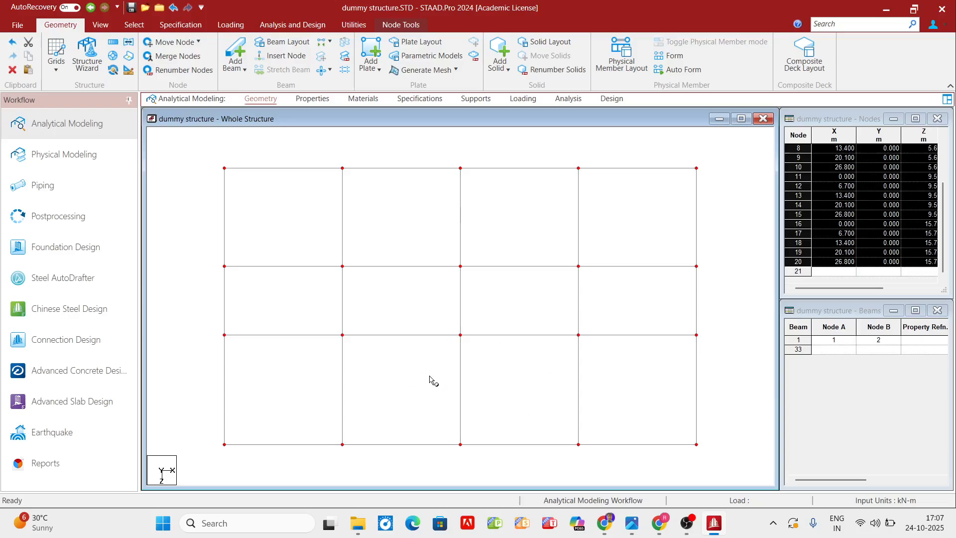
left_click(730, 271)
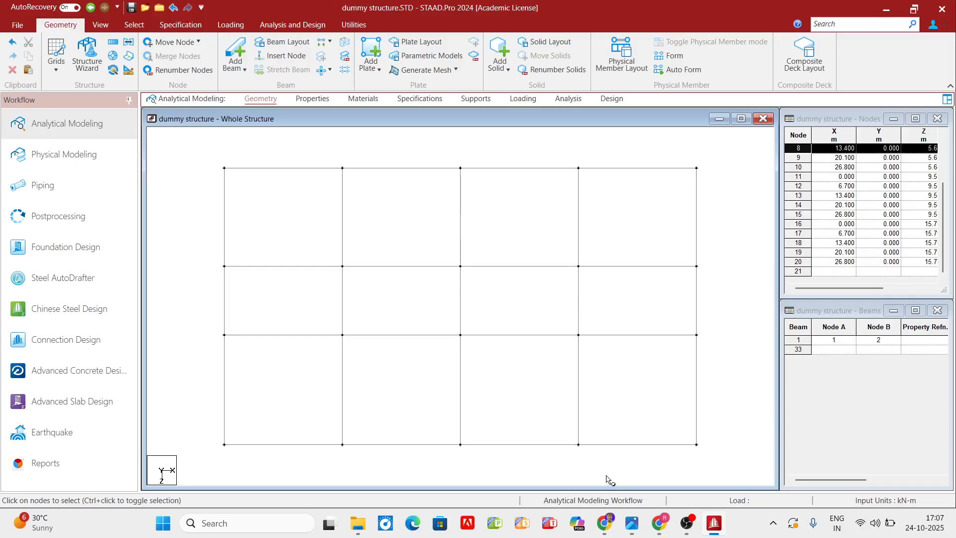
left_click(632, 525)
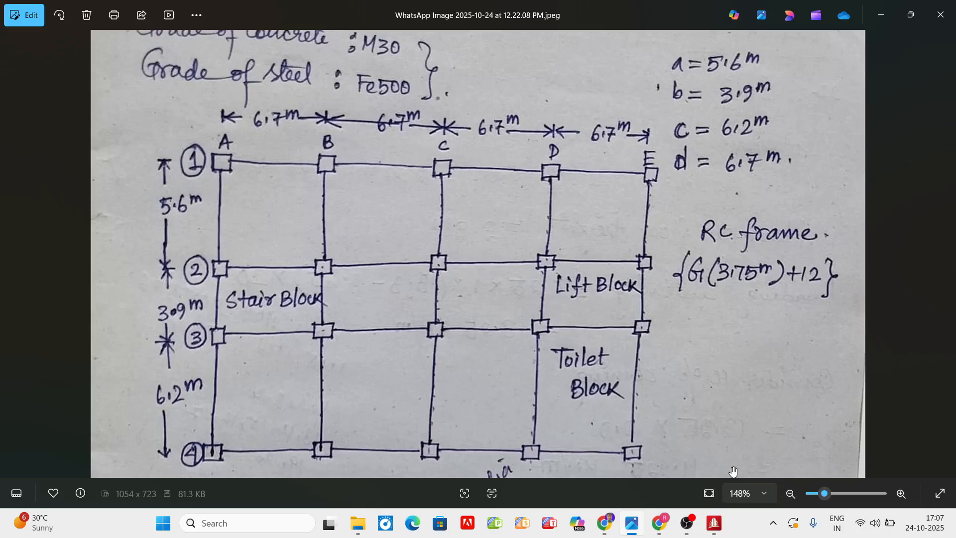
left_click(714, 522)
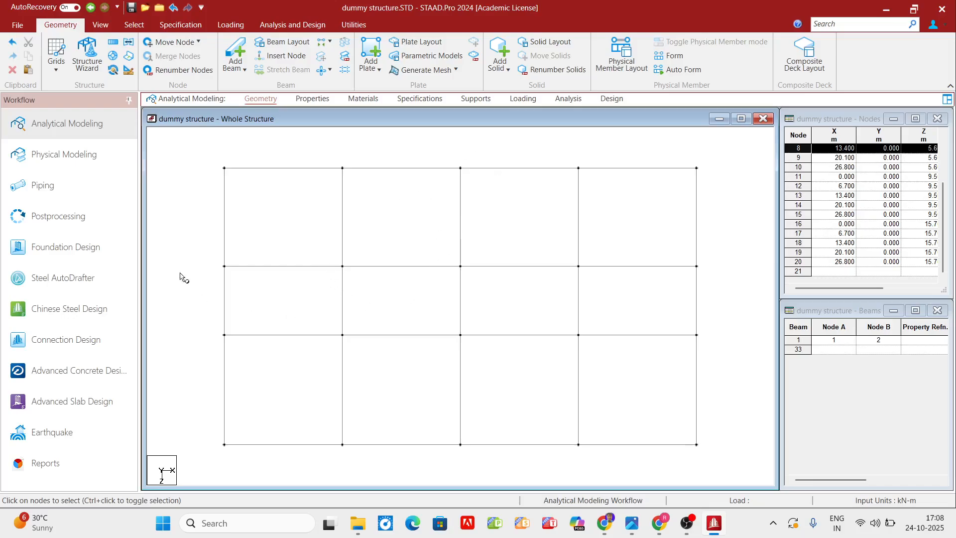
left_click(642, 524)
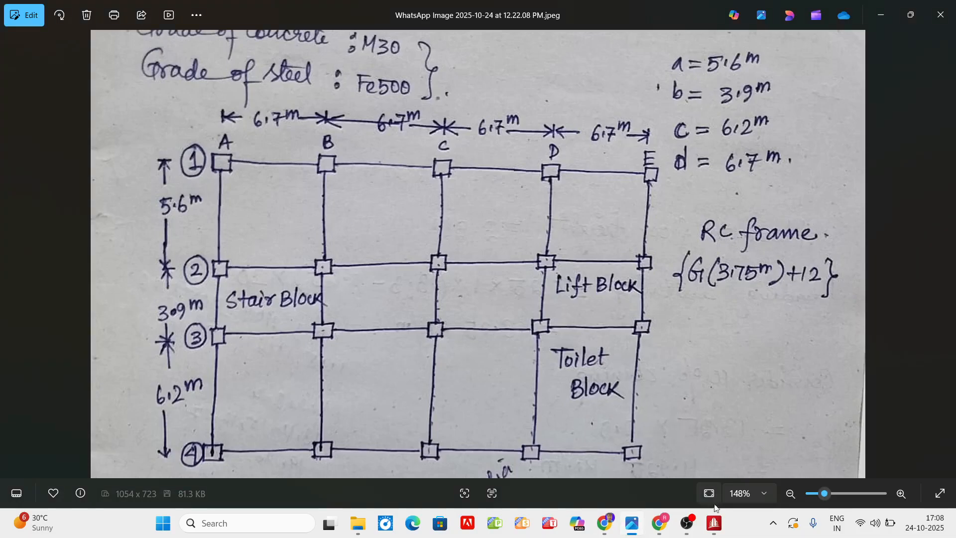
left_click(713, 522)
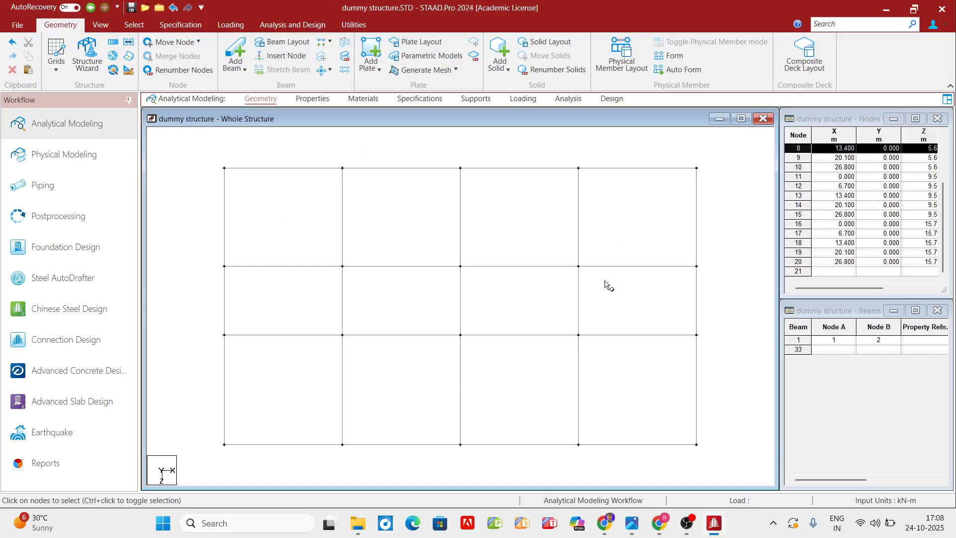